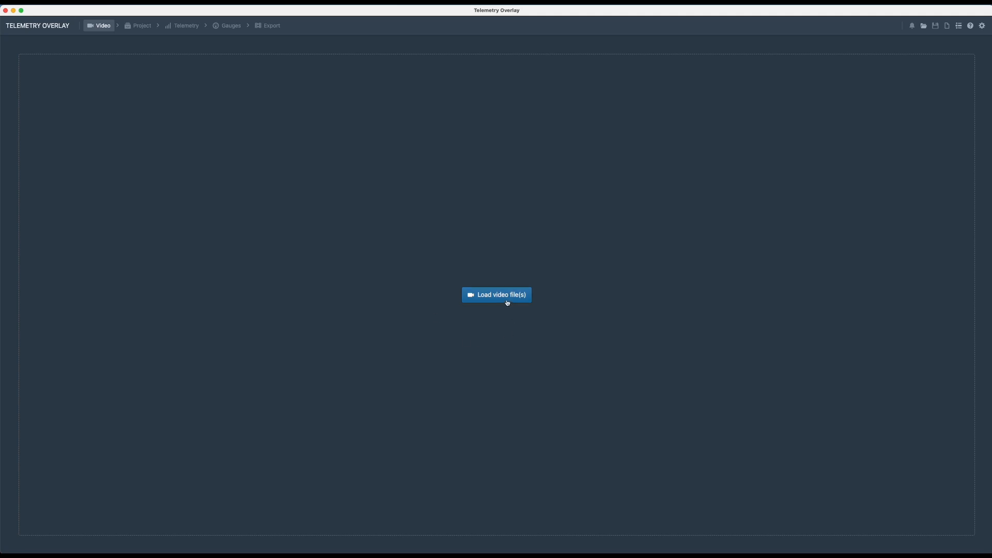
# - Load the three HERO5 Session 1 clips GOPR1442, GP011442 and GP021442, skipping the video optimization
pyautogui.click(494, 295)
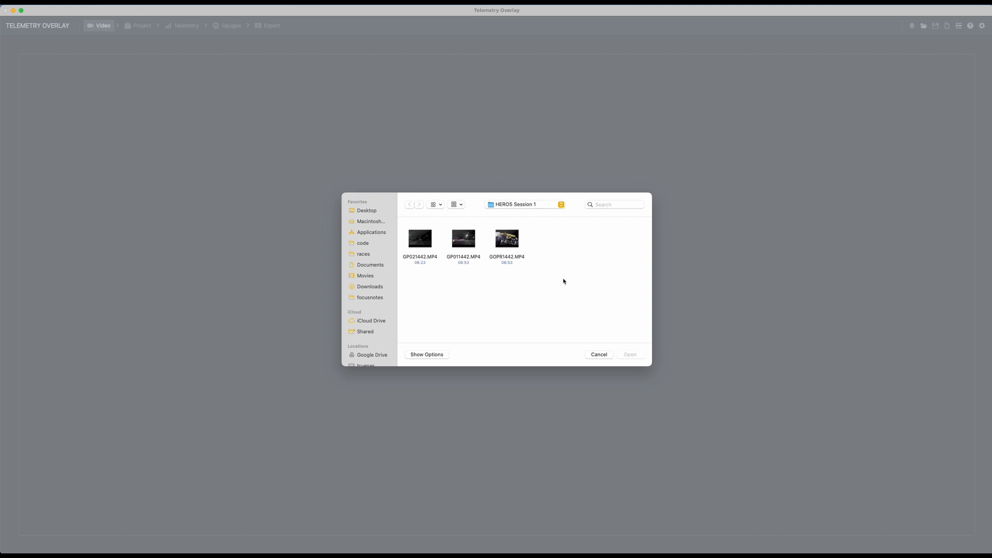
pyautogui.moveTo(564, 282); pyautogui.dragTo(390, 229)
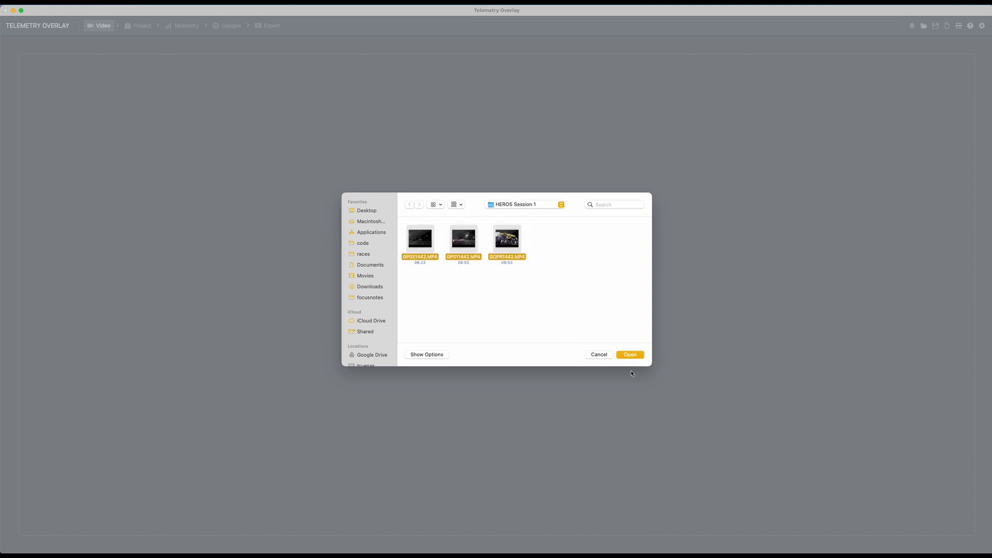
pyautogui.click(630, 355)
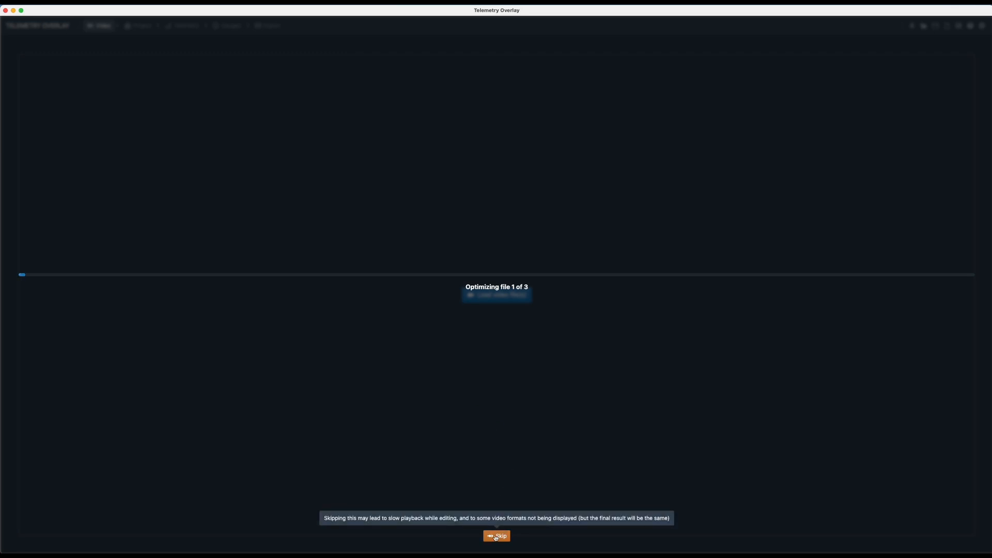
pyautogui.click(496, 536)
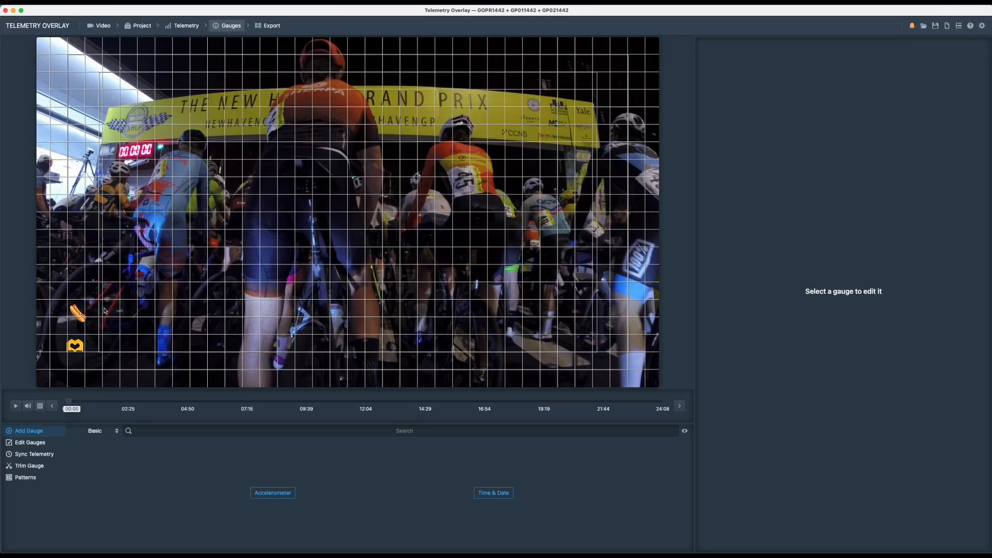
# - Delete the GoPro Camera telemetry source from the project
pyautogui.click(191, 29)
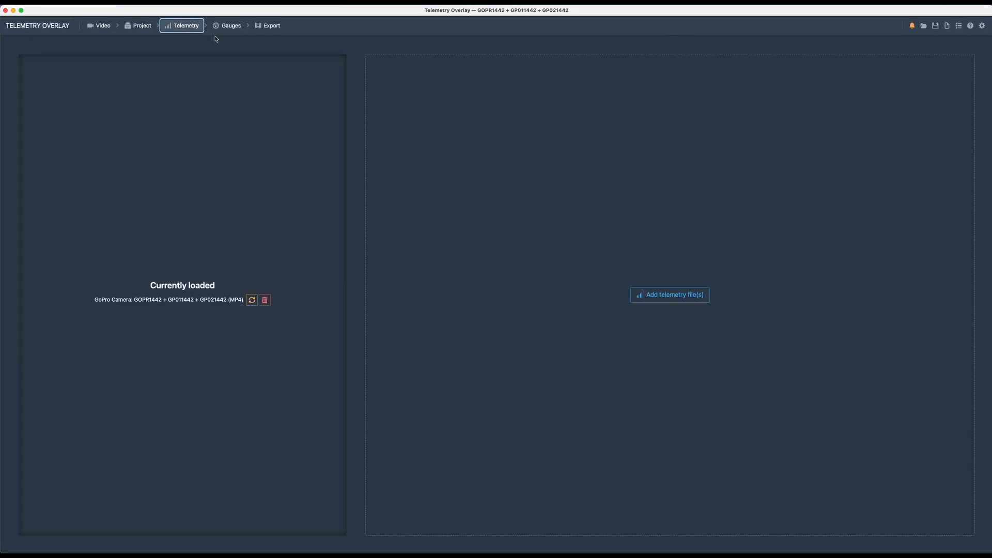
pyautogui.click(264, 302)
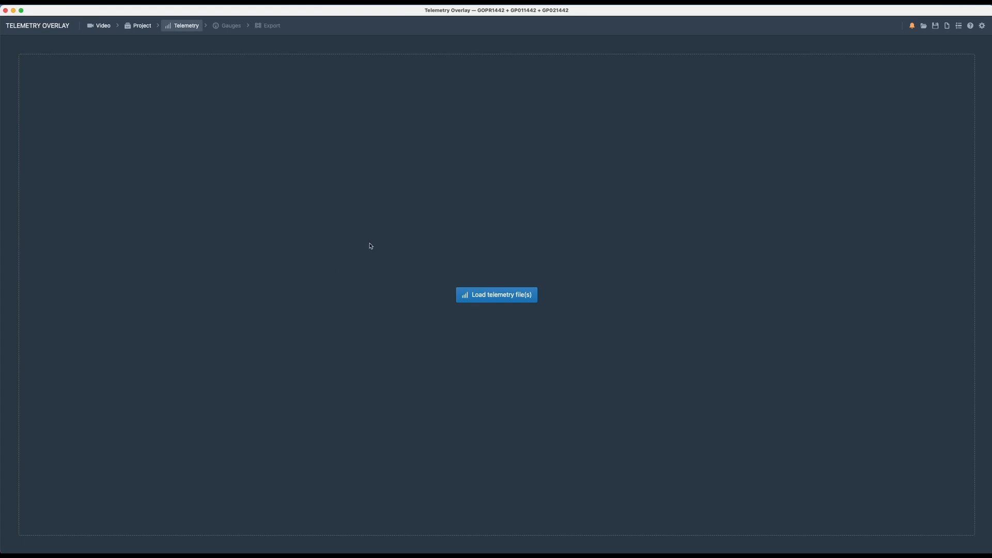
# - Switch to Strava in the browser and export the Evening Ride activity as a FIT file
pyautogui.press('super+Tab')
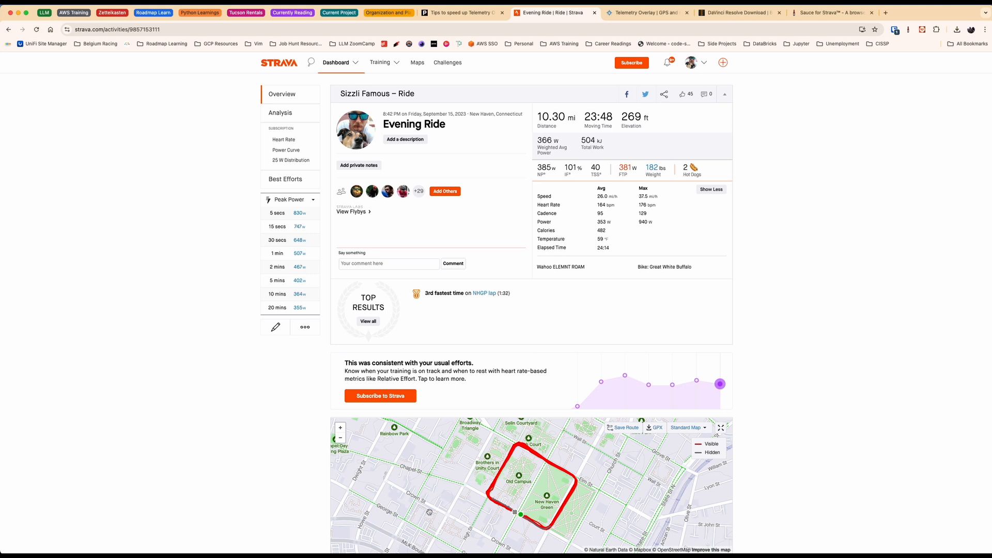
pyautogui.click(305, 326)
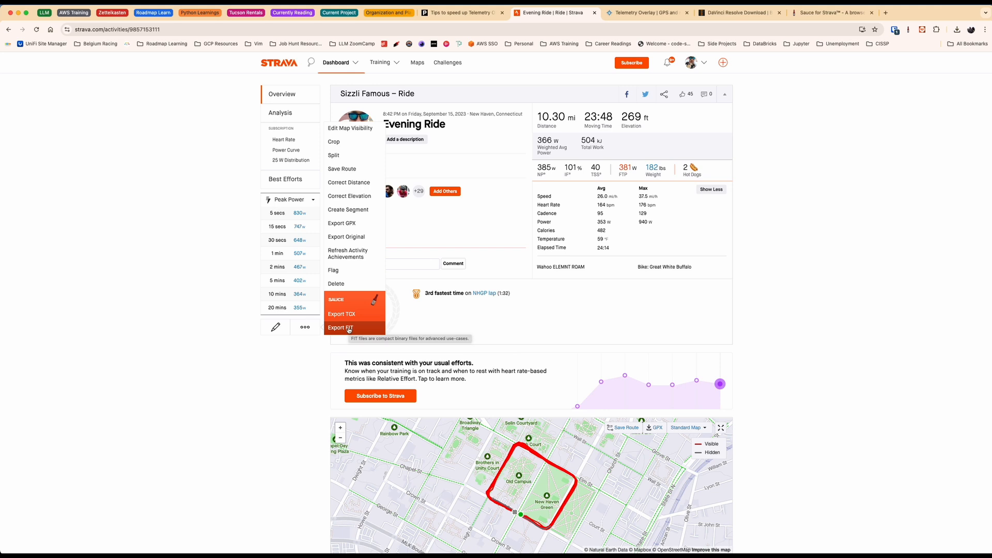
pyautogui.click(348, 329)
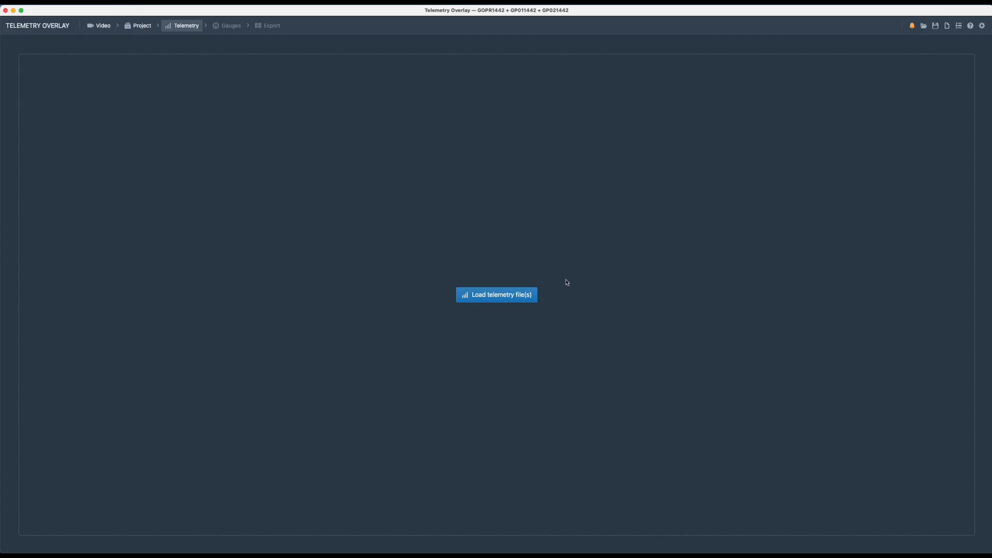
# - Back in Telemetry Overlay, load Evening_Ride (1).fit from Downloads as telemetry and re-apply the default gauges
pyautogui.click(468, 293)
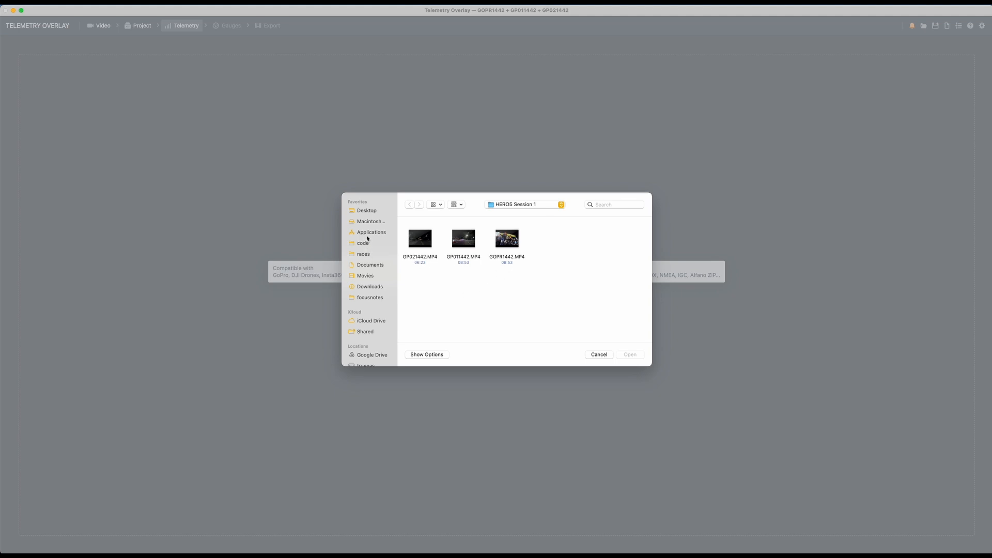
pyautogui.click(368, 287)
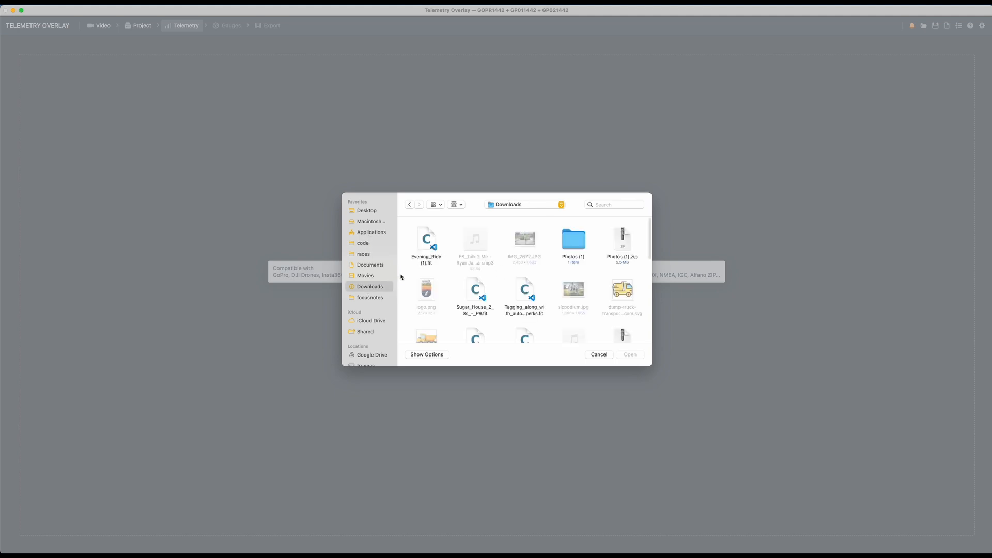
pyautogui.click(431, 246)
pyautogui.click(630, 354)
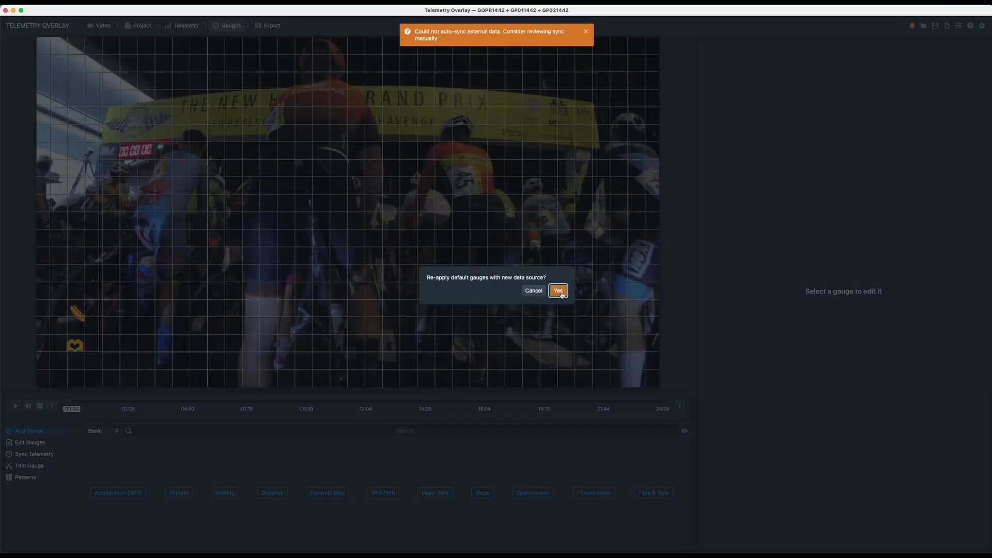
pyautogui.click(559, 291)
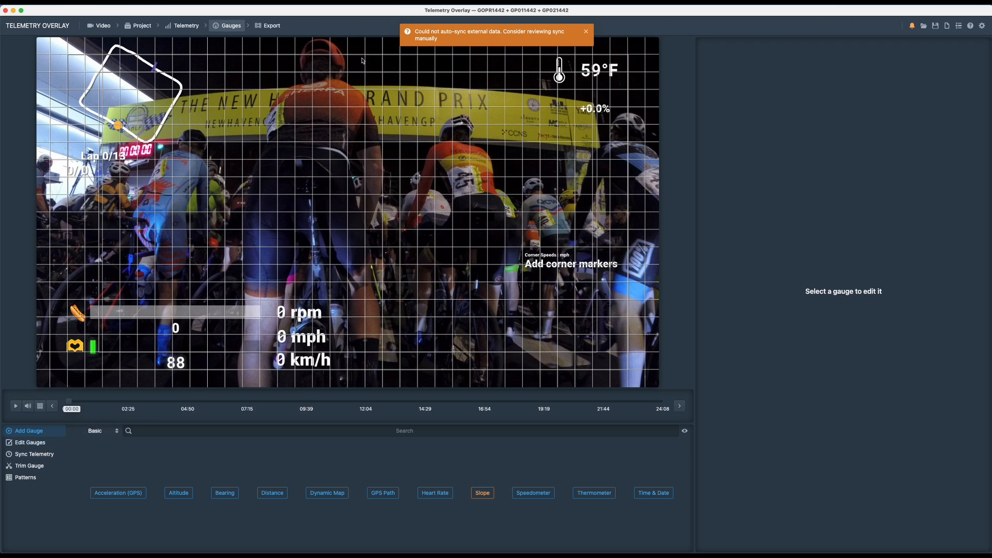
pyautogui.click(274, 26)
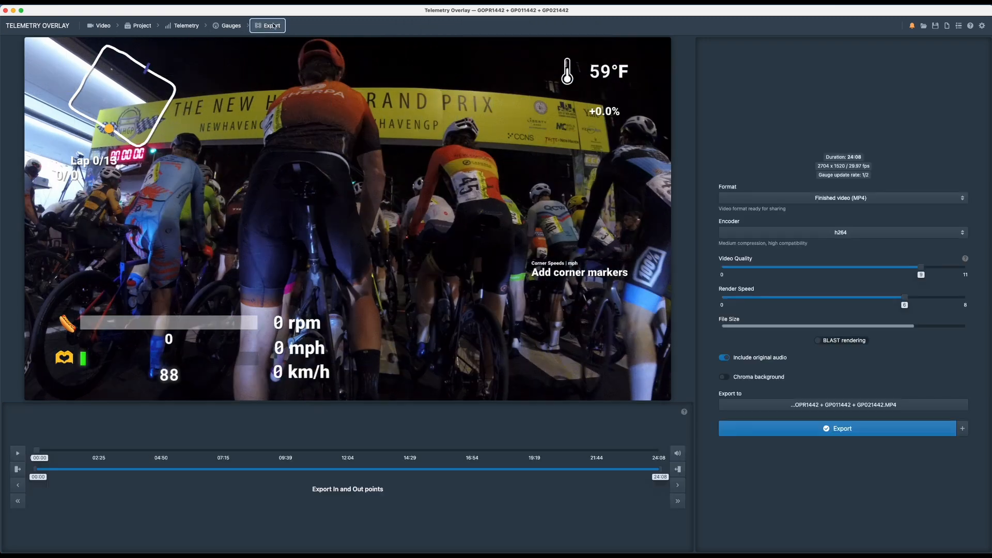
pyautogui.click(227, 25)
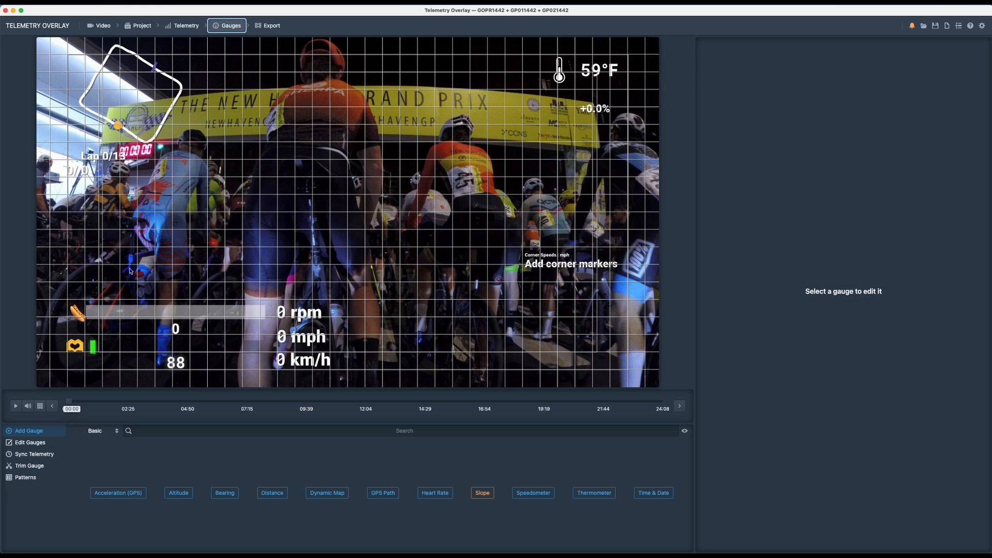
# - Load the saved pattern new_race.toptrn from the telemetry customs folder, deleting existing gauges and updating the project style
pyautogui.click(28, 478)
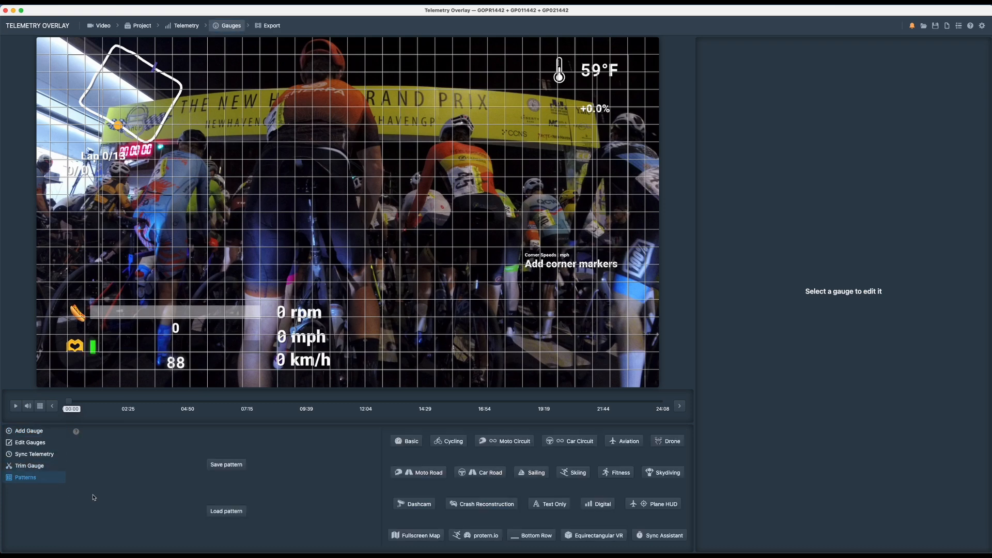
pyautogui.click(235, 513)
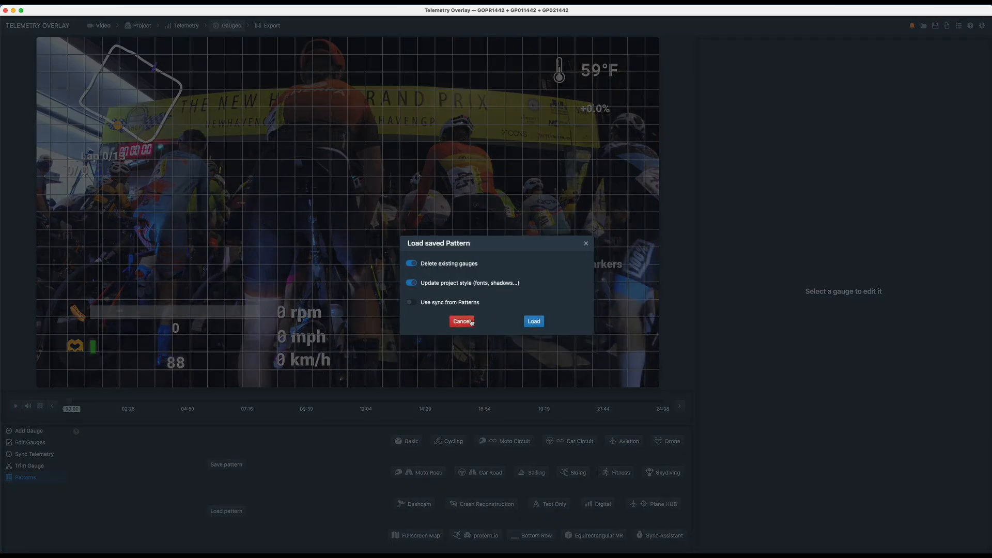
pyautogui.click(534, 322)
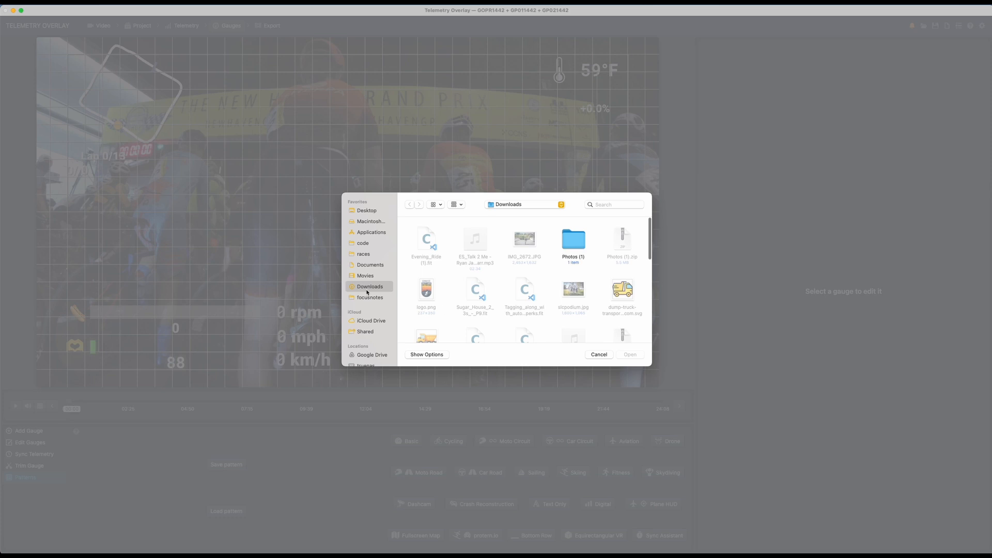
pyautogui.click(363, 253)
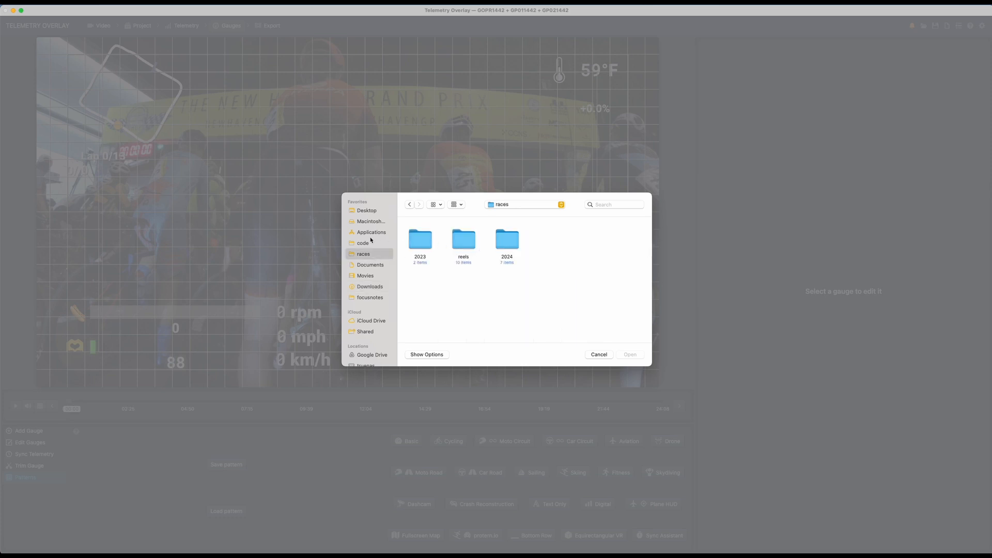
pyautogui.click(384, 275)
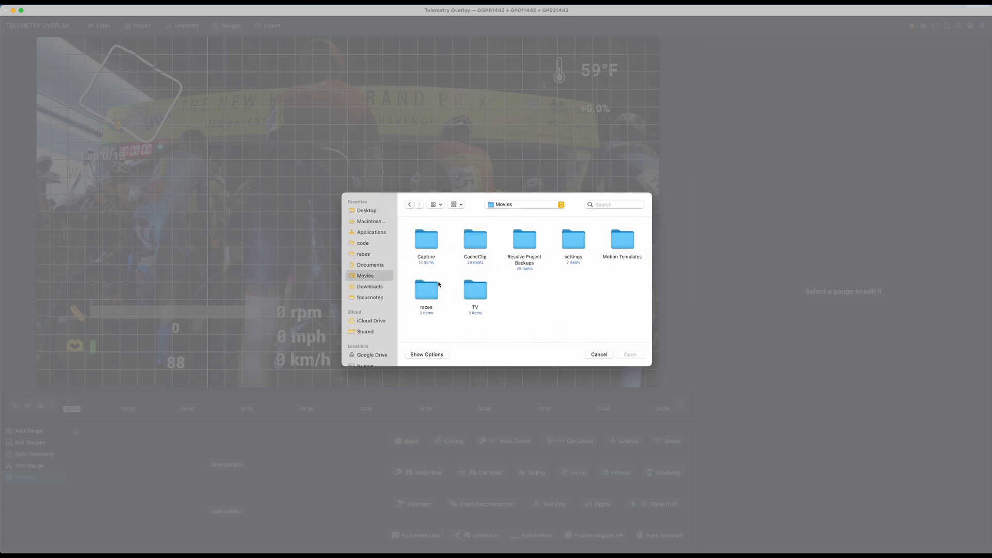
pyautogui.click(573, 240)
pyautogui.doubleClick(575, 244)
pyautogui.doubleClick(427, 239)
pyautogui.click(426, 242)
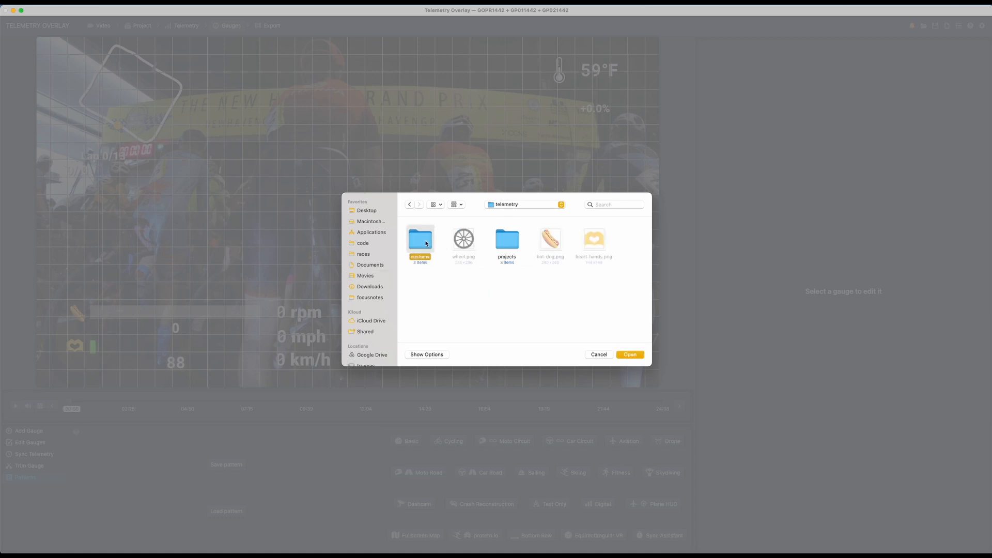
pyautogui.doubleClick(427, 243)
pyautogui.click(426, 244)
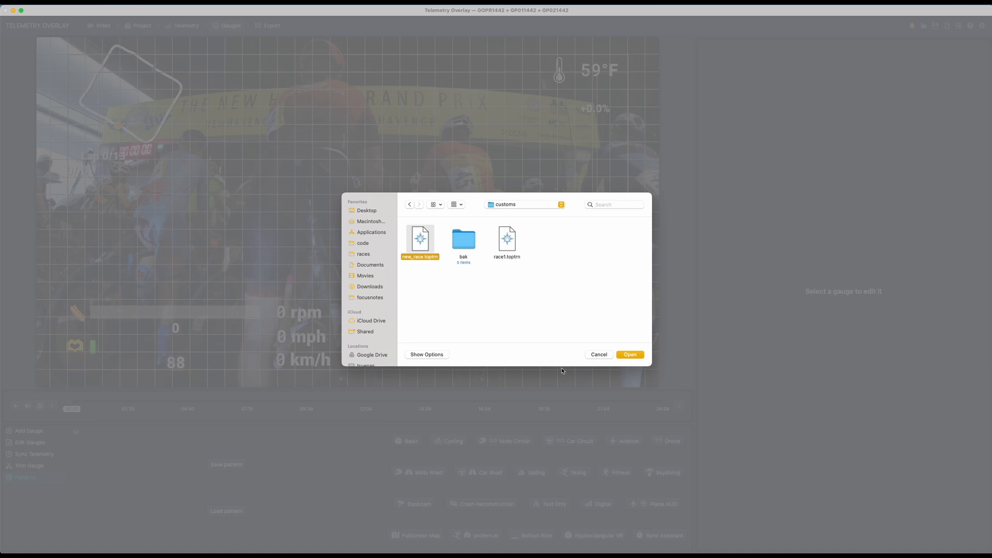
pyautogui.click(640, 355)
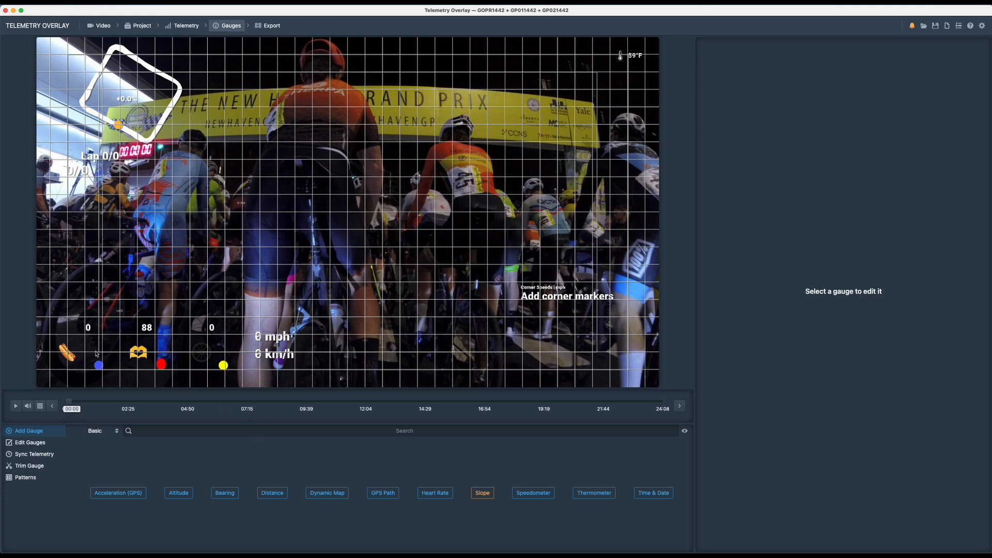
# - Add a basic Heart Rate gauge to the overlay and delete it again
pyautogui.click(93, 323)
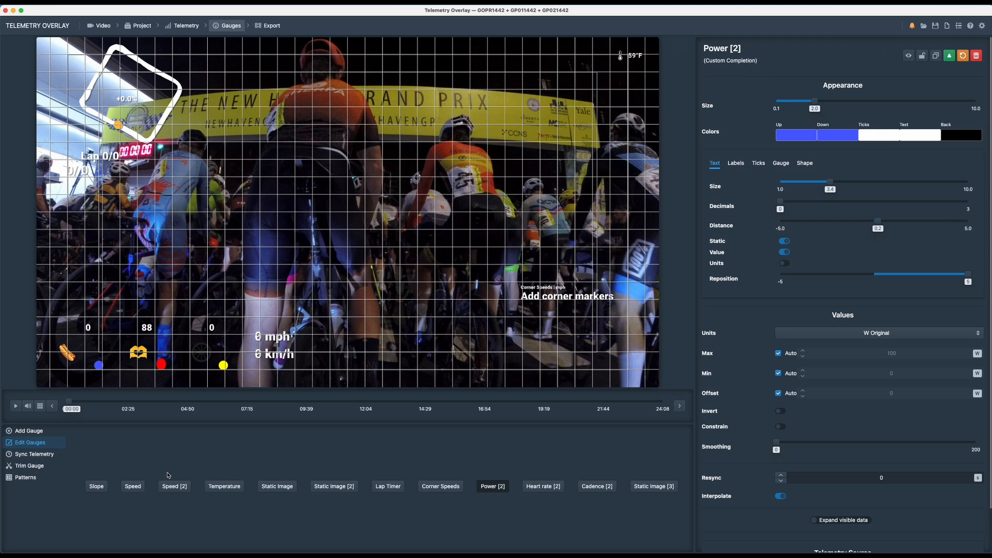
pyautogui.click(19, 431)
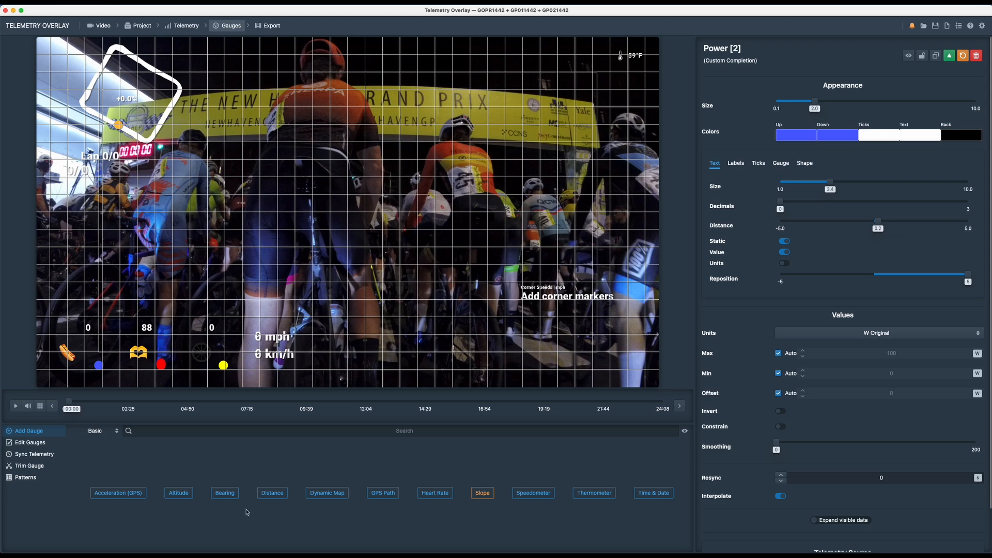
pyautogui.click(434, 493)
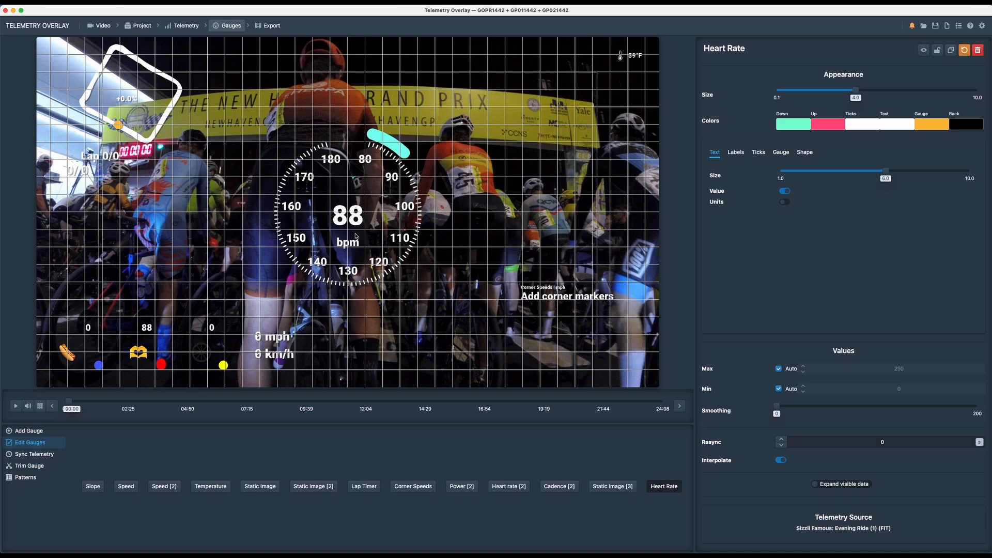
pyautogui.press('Delete')
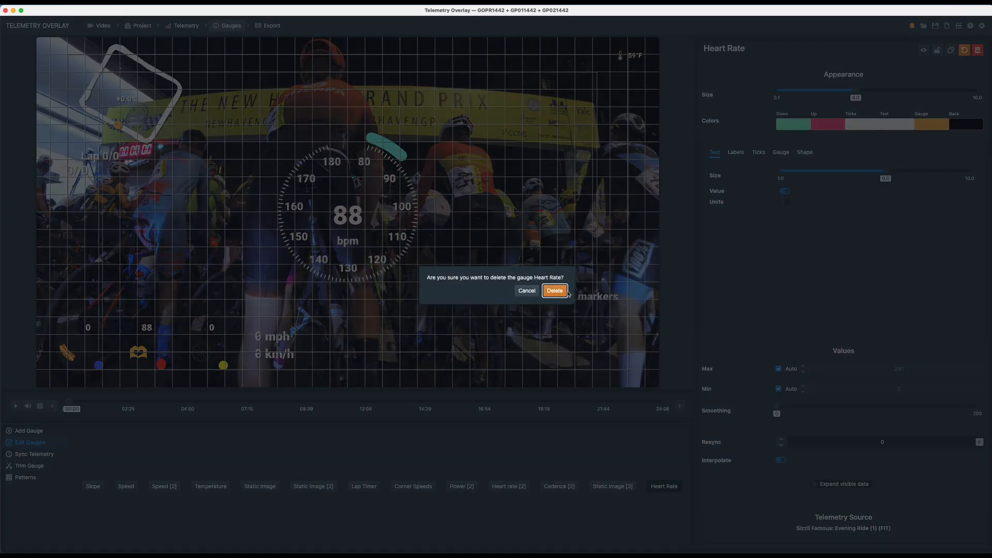
pyautogui.click(555, 294)
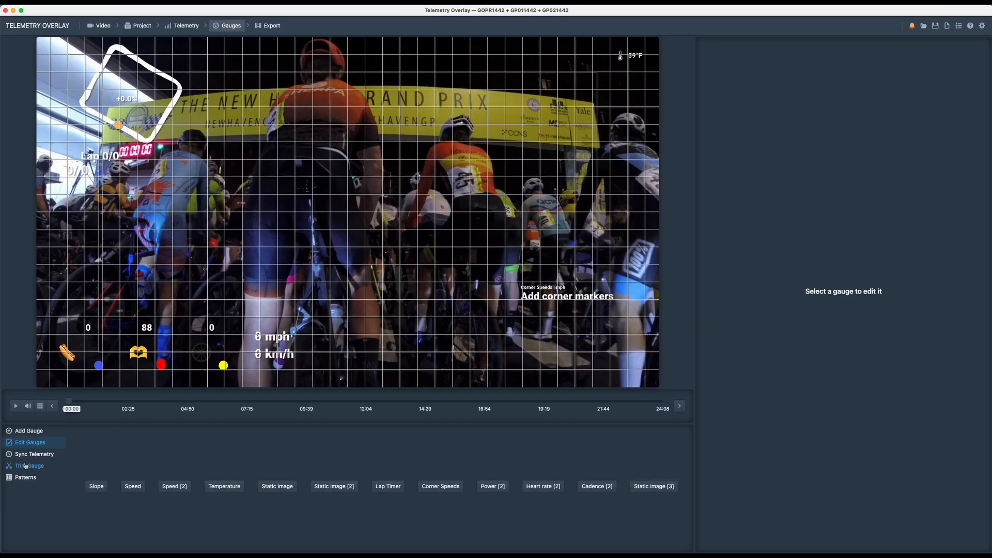
# - Set the Lap Timer gauge's finish line at the 00:16 position of the video
pyautogui.click(30, 431)
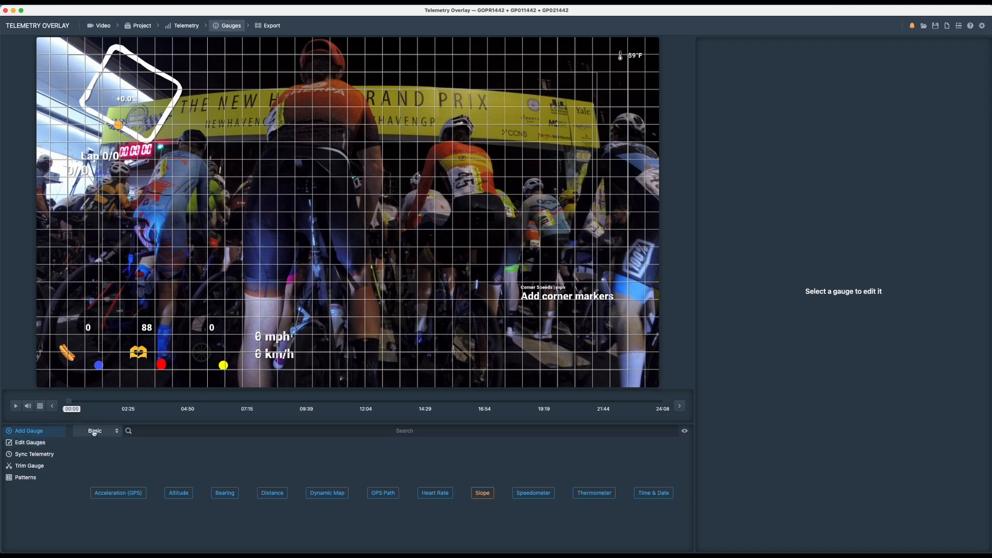
pyautogui.click(31, 444)
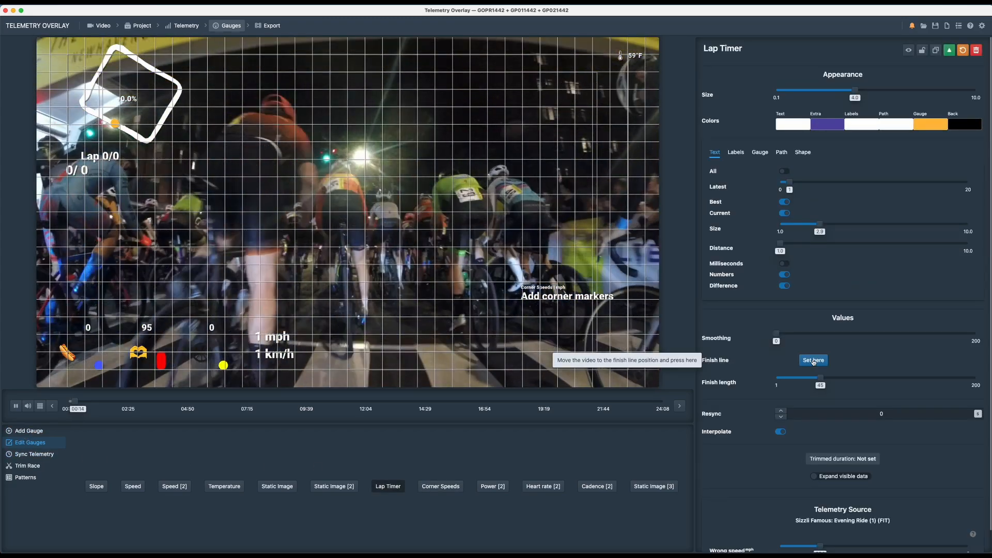
pyautogui.press('space')
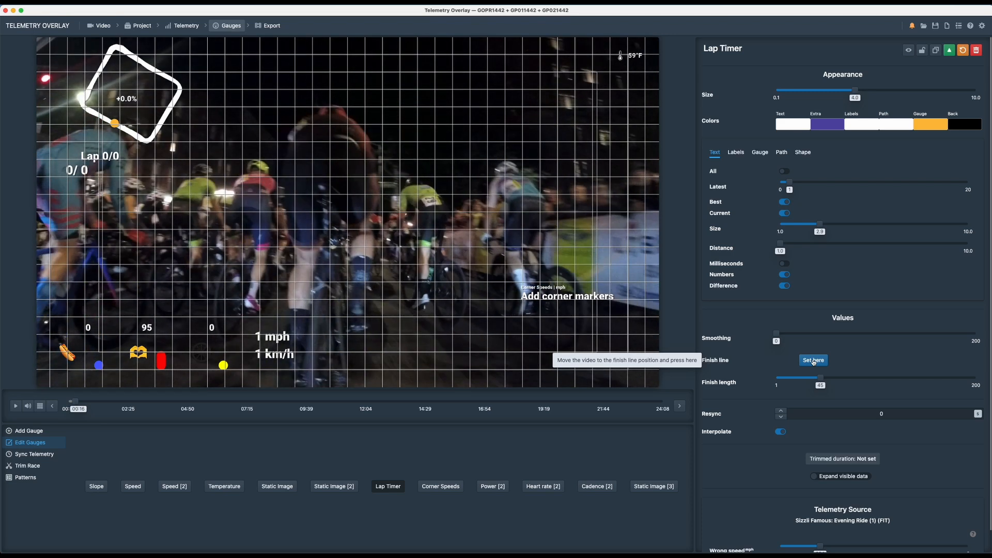
pyautogui.click(814, 360)
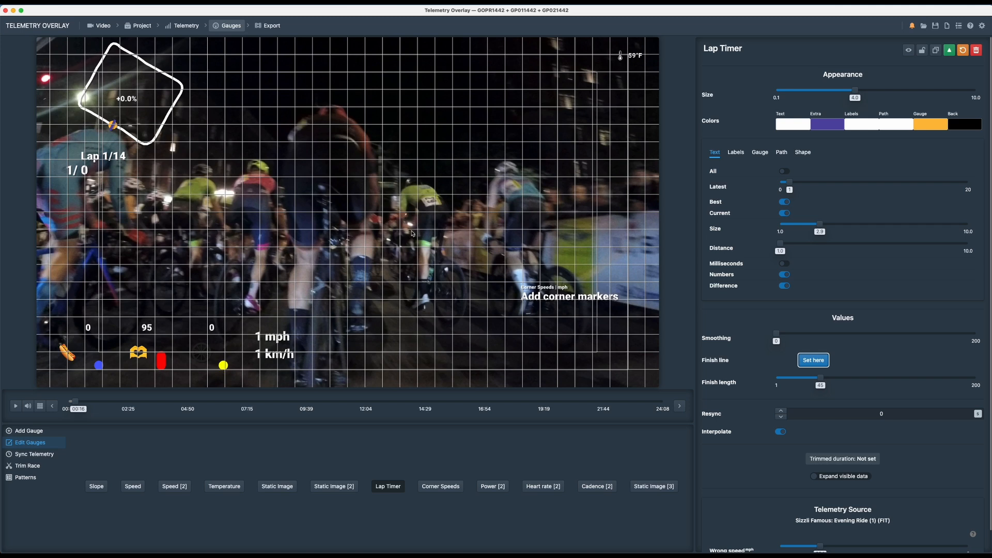
# - Open the telemetry sync settings and play the video from 00:16 to about 00:39 to check the map position against the footage
pyautogui.click(49, 457)
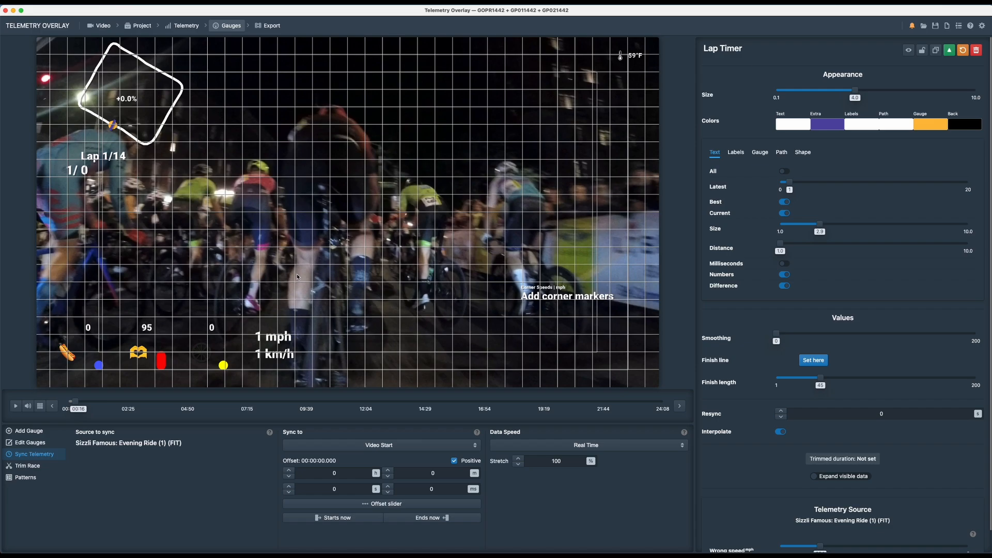
pyautogui.press('space')
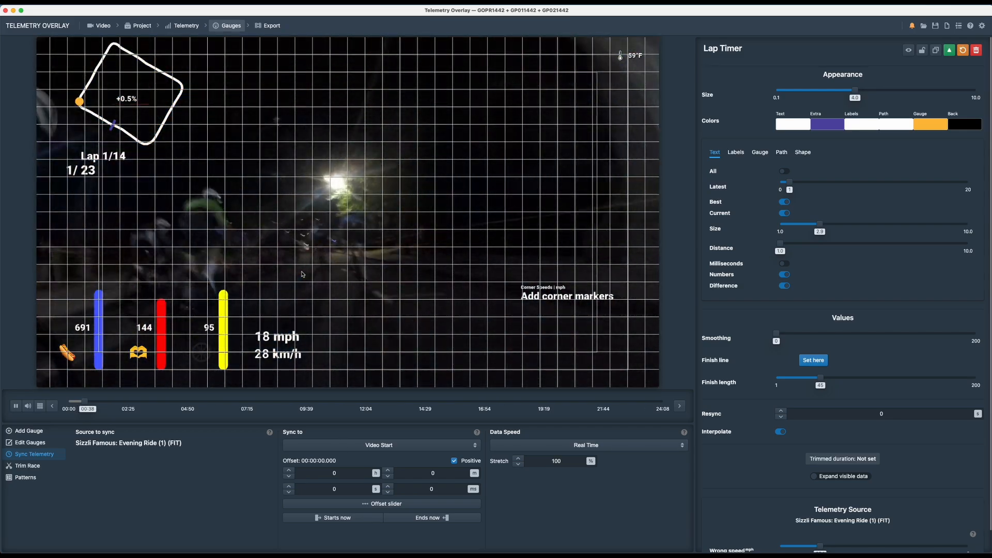
pyautogui.press('space')
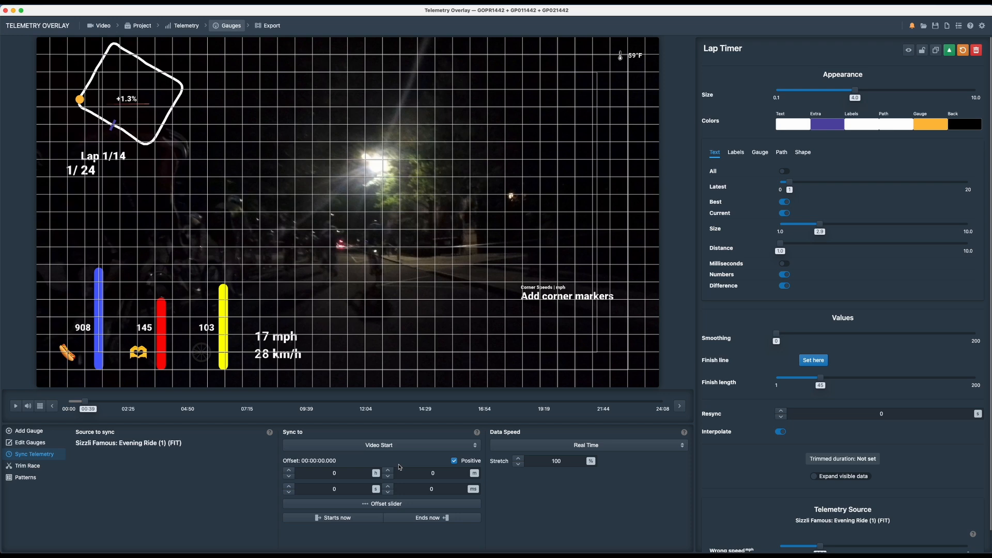
# - Mark the first corner for the Corner Speeds gauge at about 00:35 in the footage
pyautogui.click(82, 402)
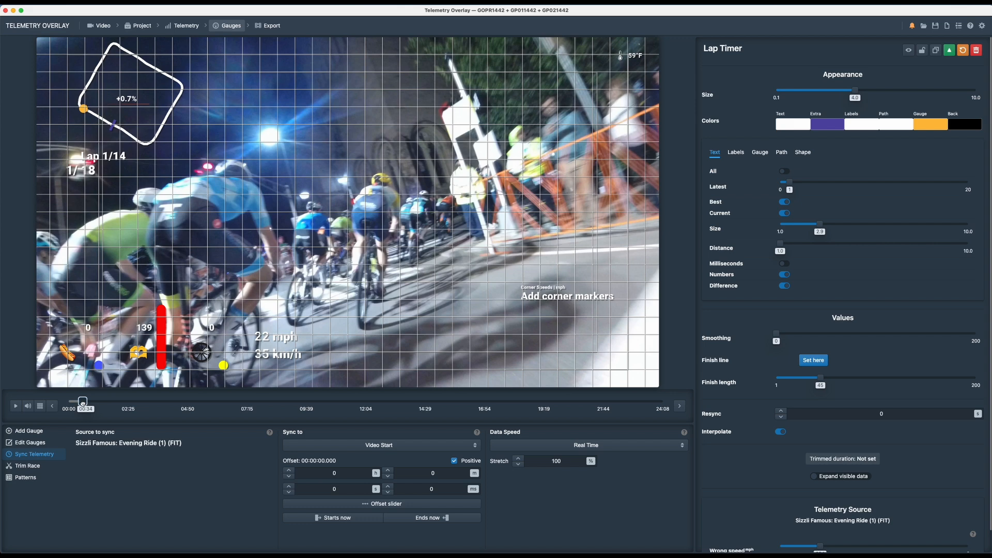
pyautogui.click(584, 298)
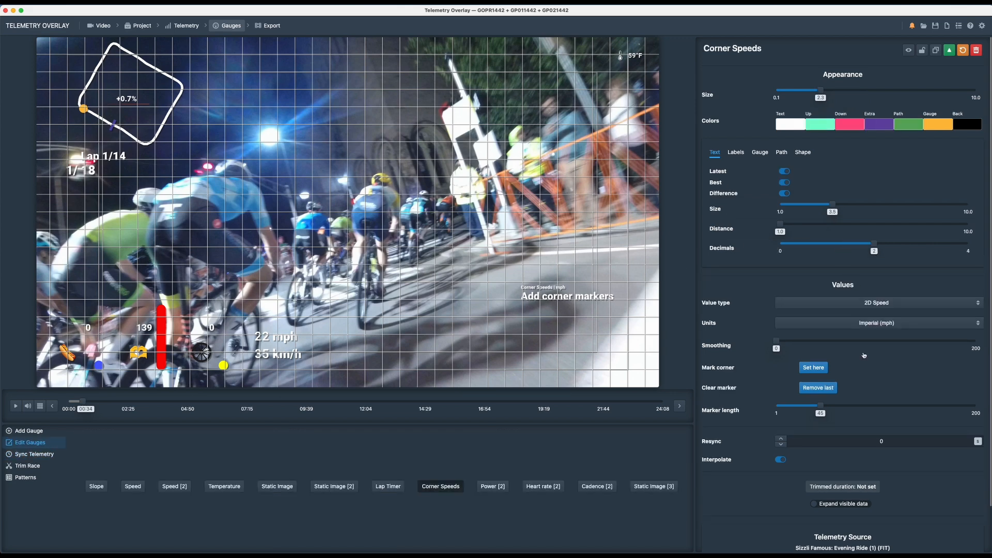
pyautogui.press('space')
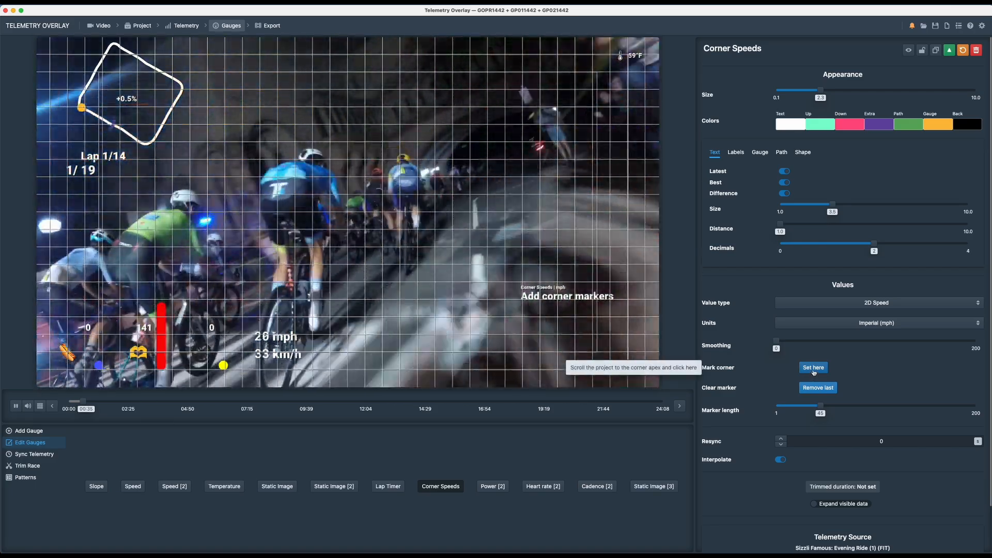
pyautogui.click(813, 369)
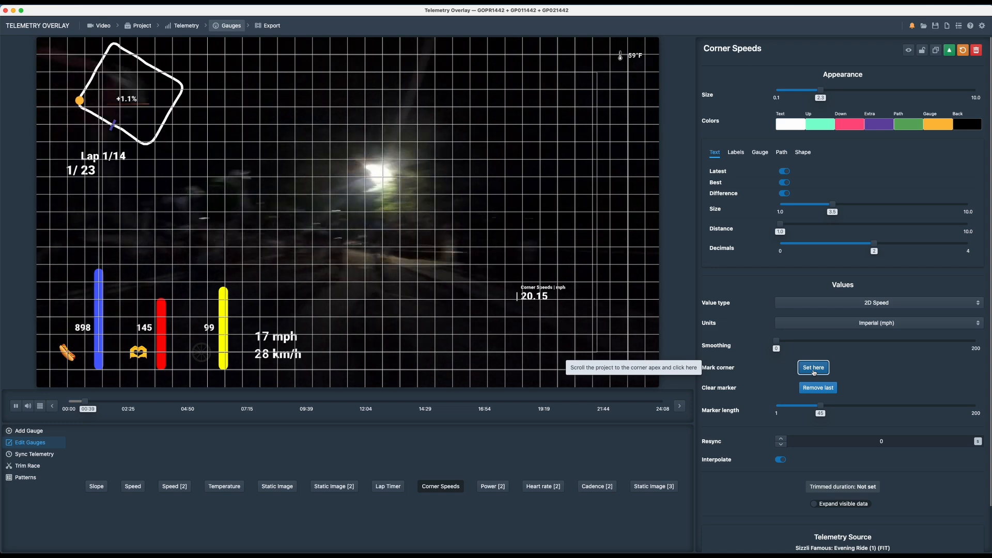
pyautogui.press('space')
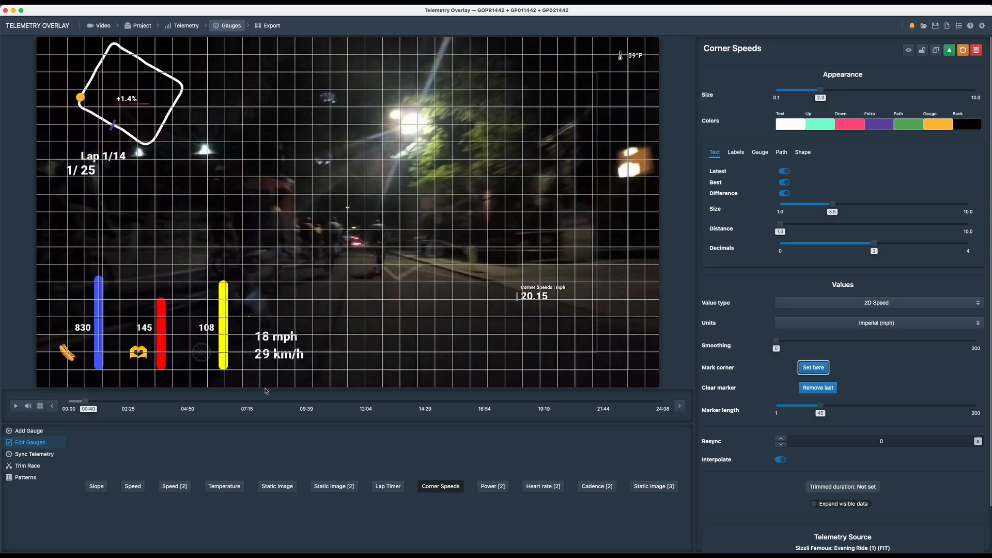
# - Mark the second corner for the Corner Speeds gauge at about 01:00 in the footage
pyautogui.click(94, 402)
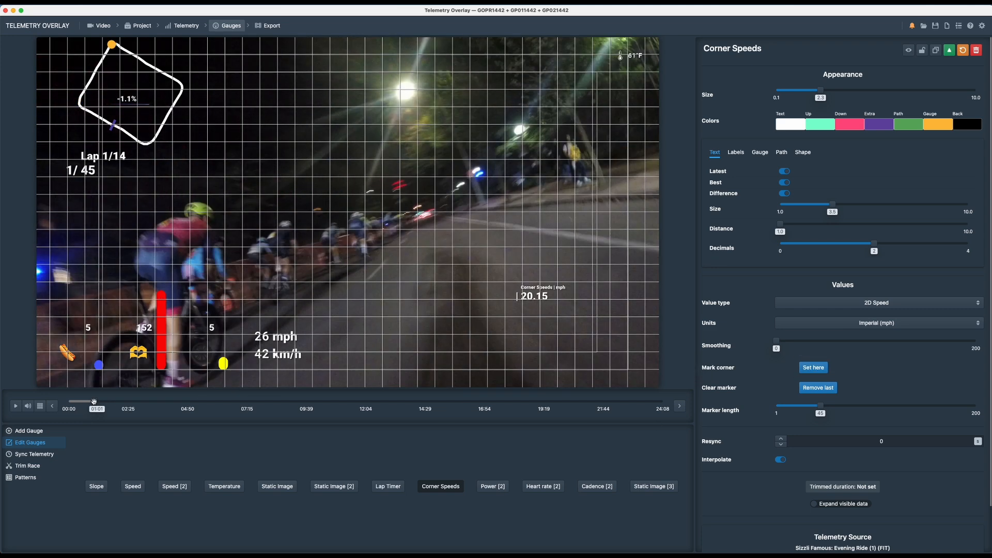
pyautogui.press('Left')
pyautogui.press('Left')
pyautogui.press('Left')
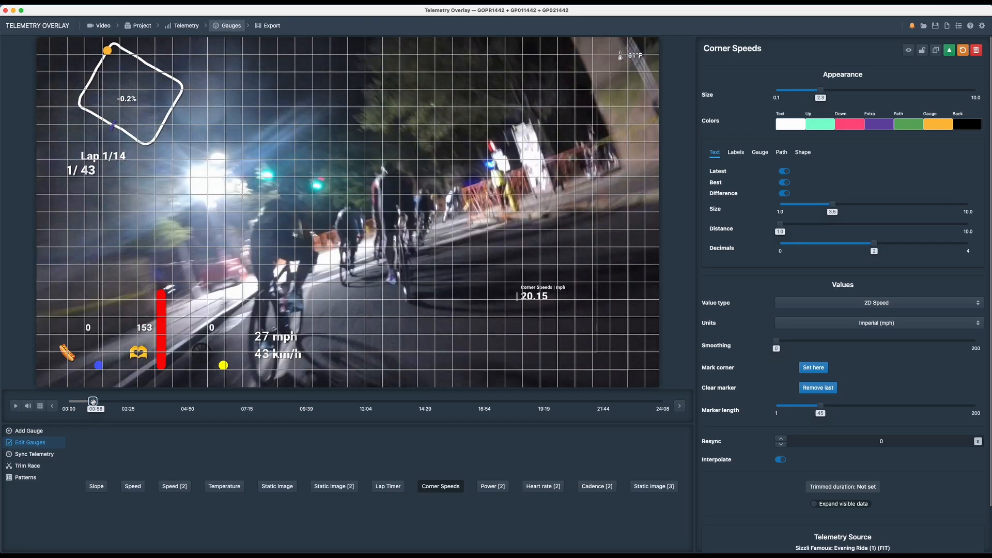
pyautogui.press('space')
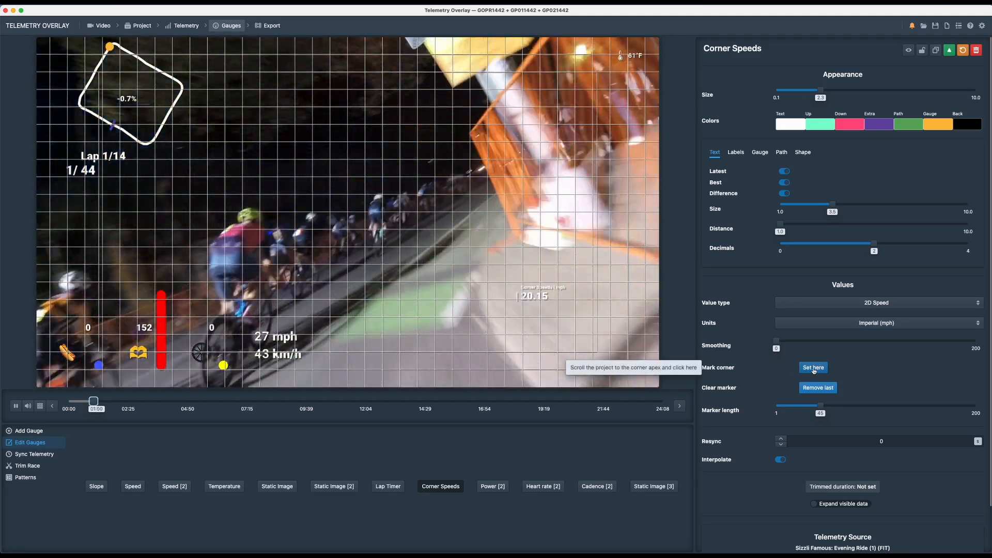
pyautogui.click(814, 368)
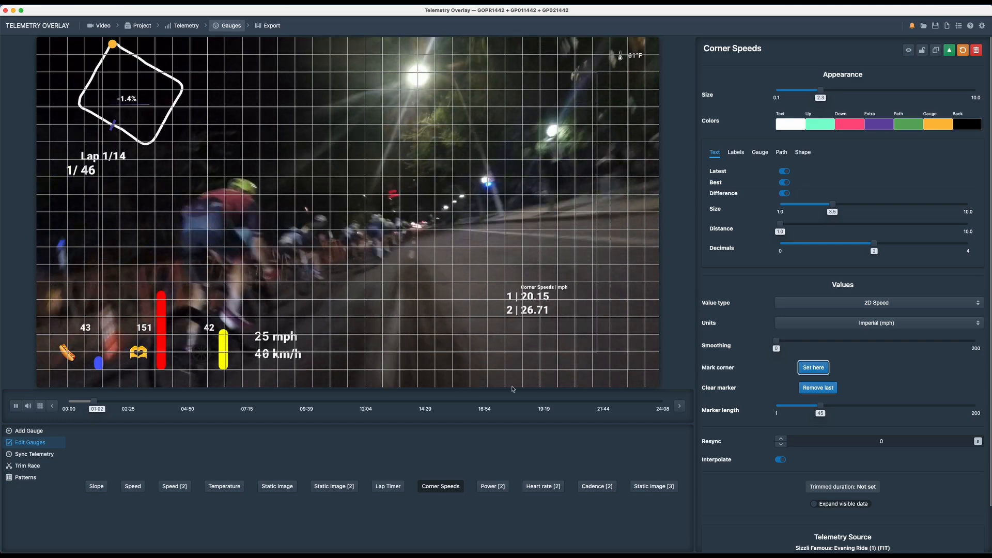
pyautogui.press('space')
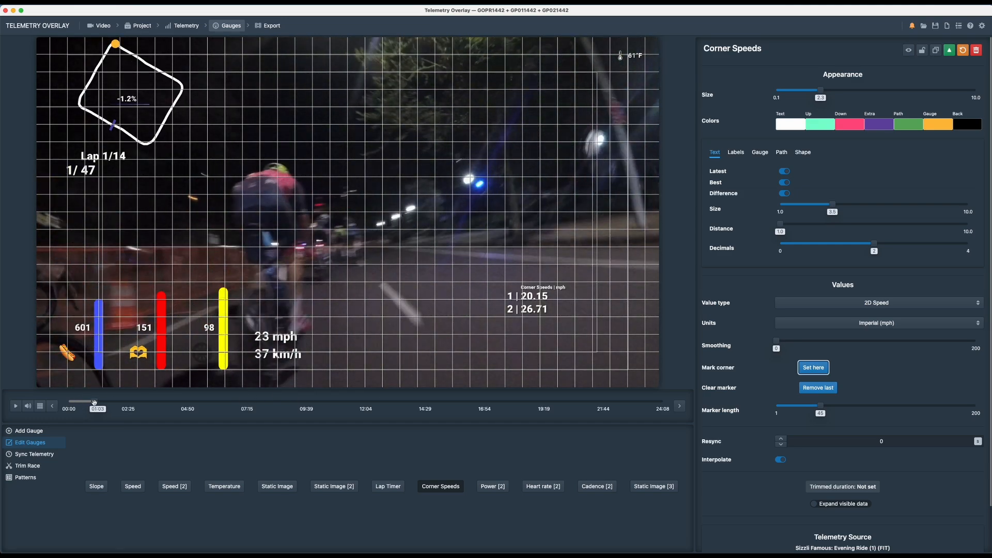
# - Mark the third and fourth corners for the Corner Speeds gauge at about 01:24 and 01:45
pyautogui.moveTo(100, 406); pyautogui.dragTo(101, 404)
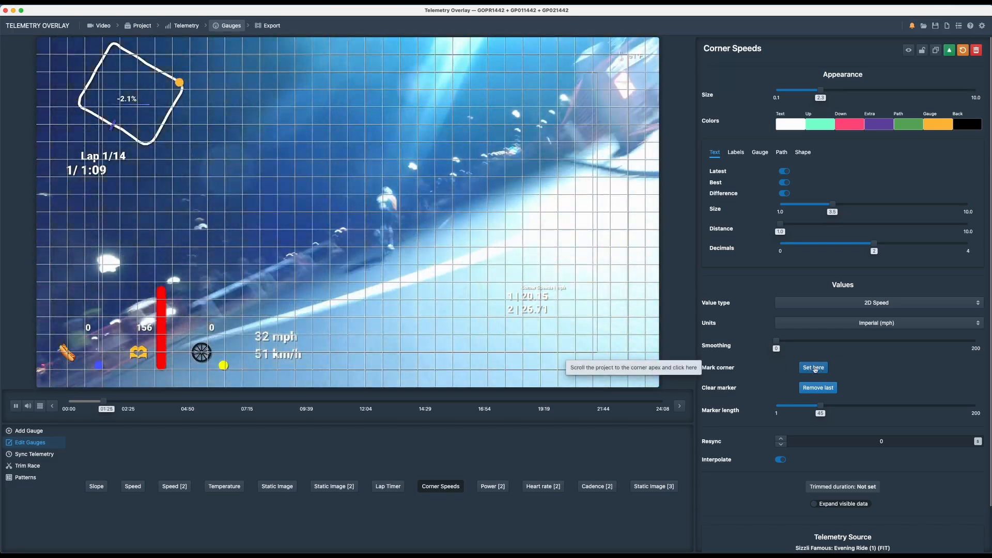
pyautogui.click(815, 369)
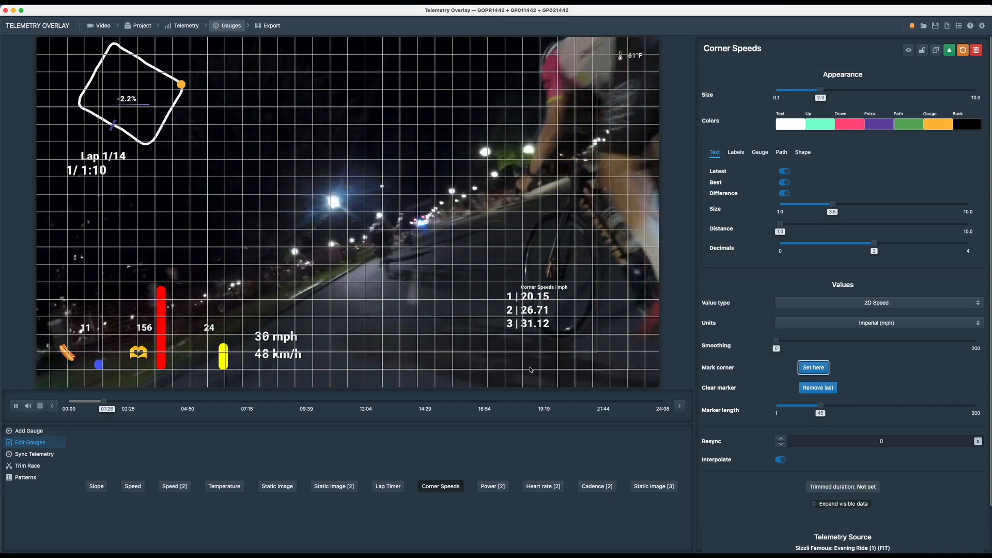
pyautogui.click(115, 402)
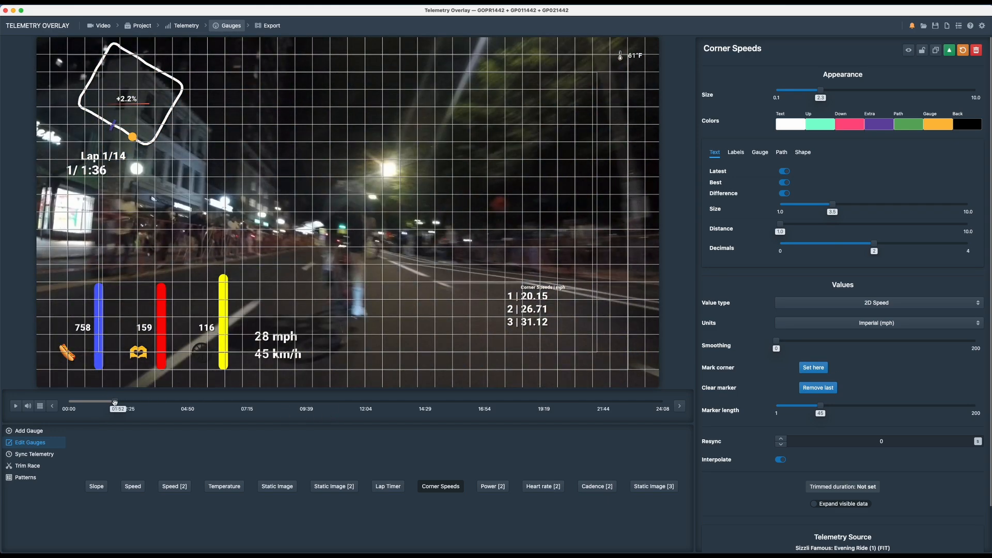
pyautogui.moveTo(115, 402); pyautogui.dragTo(111, 402)
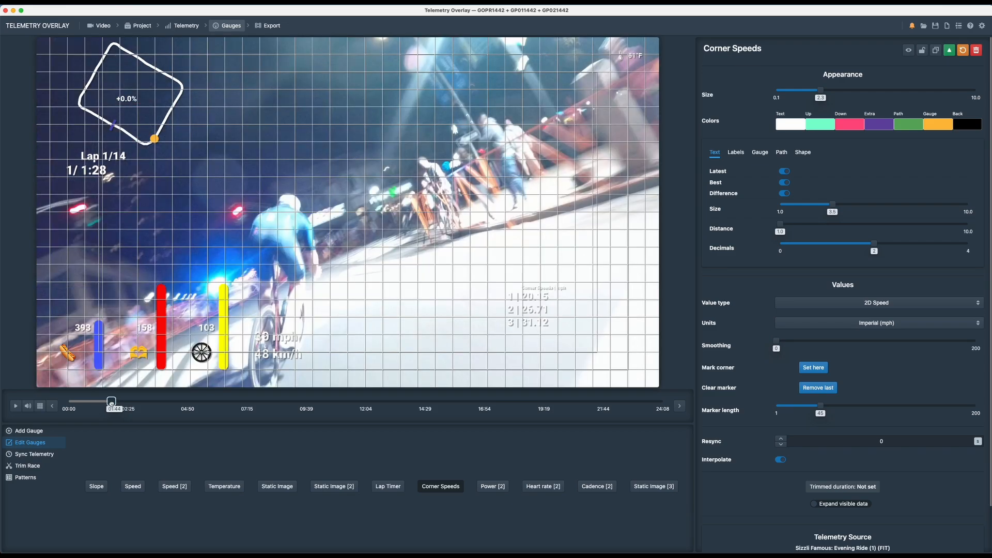
pyautogui.press('space')
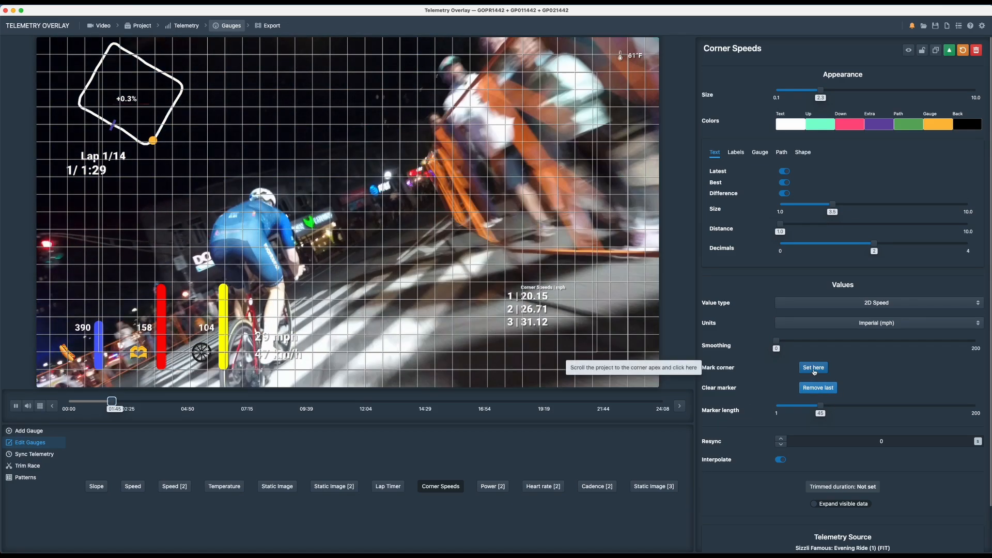
pyautogui.click(813, 367)
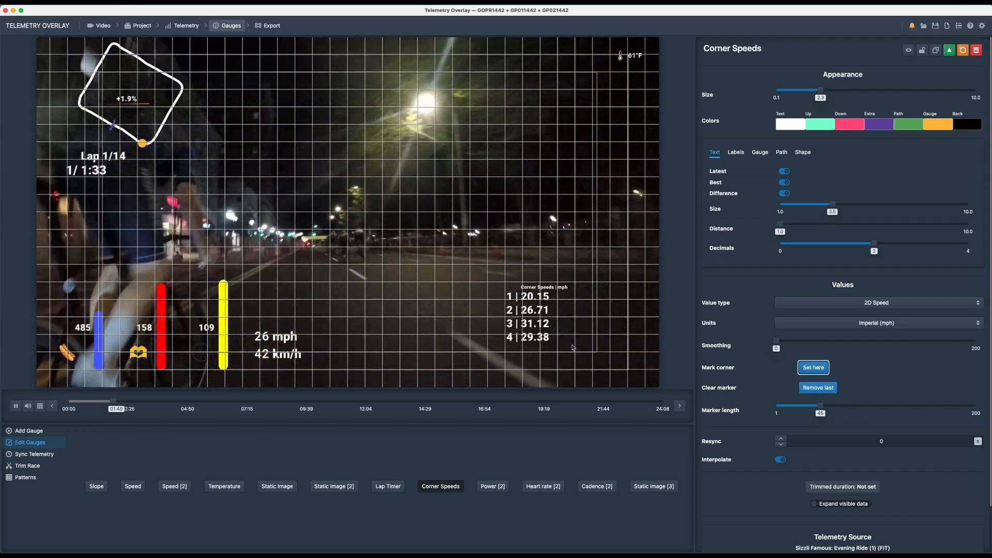
# - Reposition the Corner Speeds gauge higher so its full list fits in the frame, checking it at the 06:10 position
pyautogui.moveTo(545, 297); pyautogui.dragTo(547, 287)
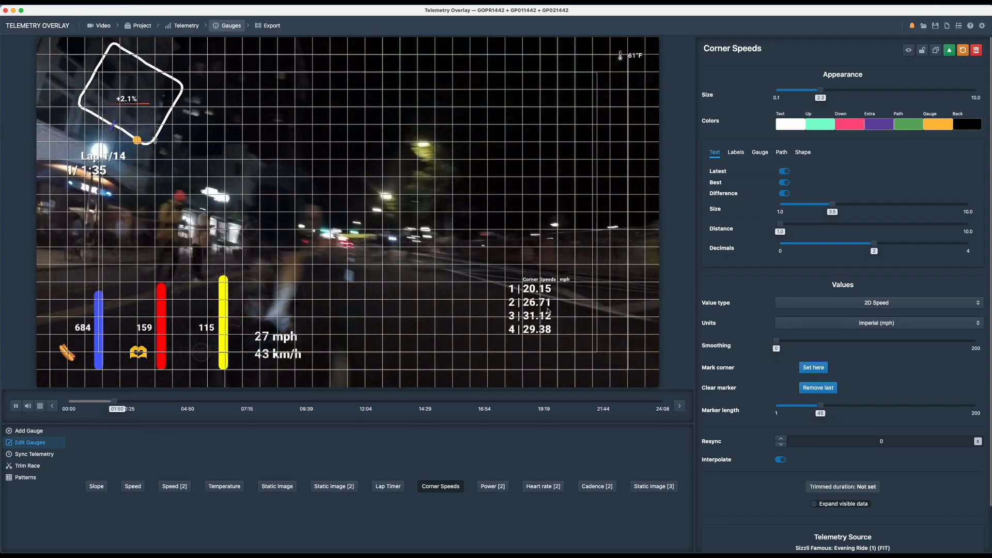
pyautogui.press('space')
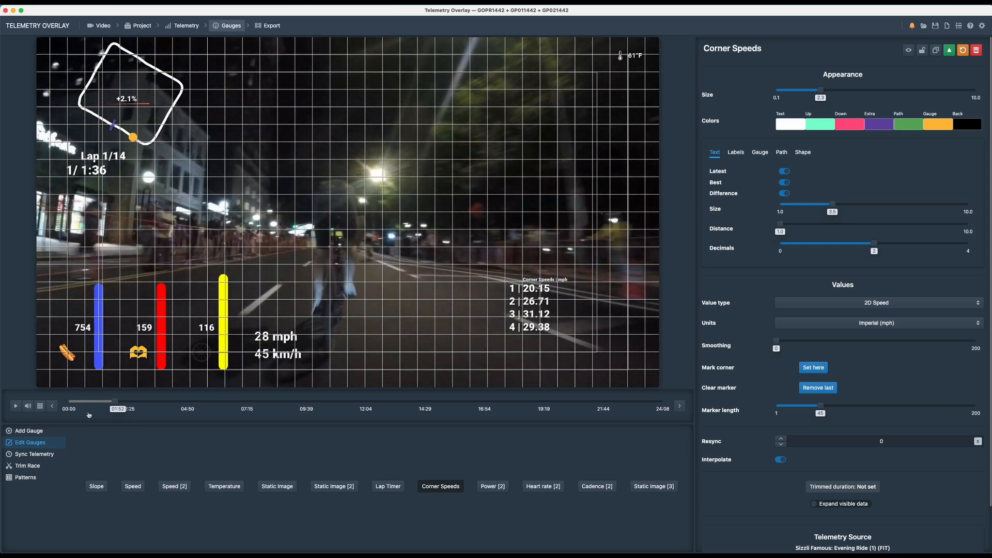
pyautogui.moveTo(186, 402); pyautogui.dragTo(221, 402)
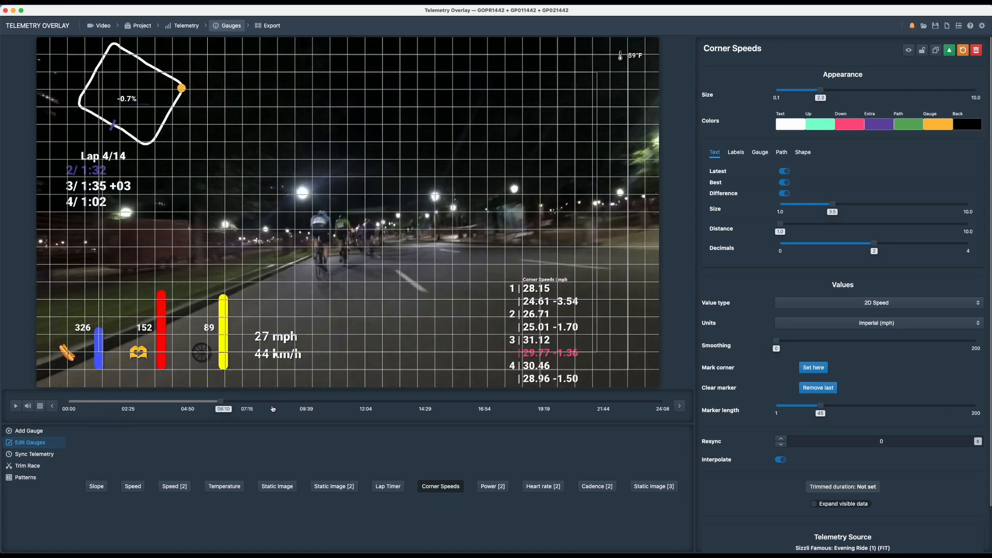
pyautogui.moveTo(563, 283); pyautogui.dragTo(559, 262)
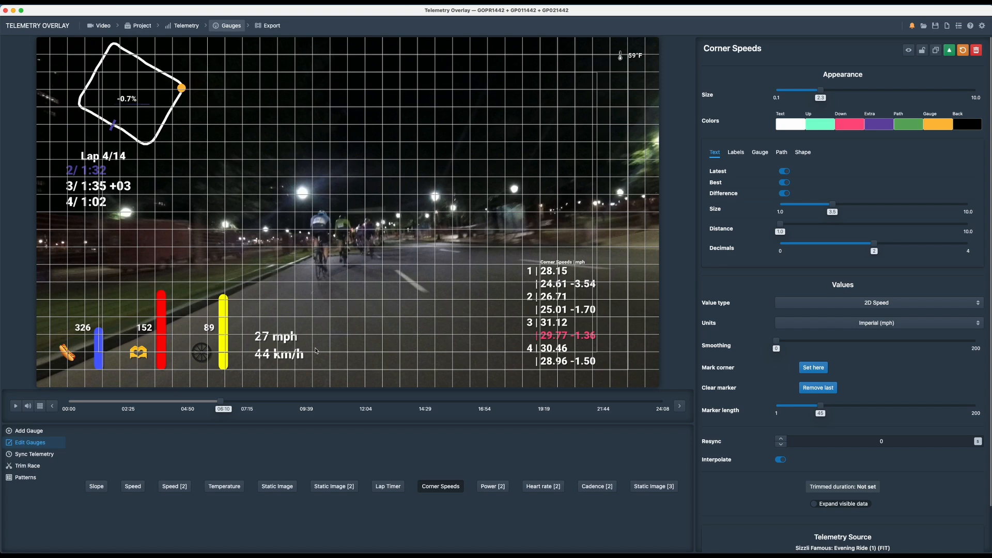
# - Open the export settings and set the render speed to 8 and the video quality to 11
pyautogui.click(268, 25)
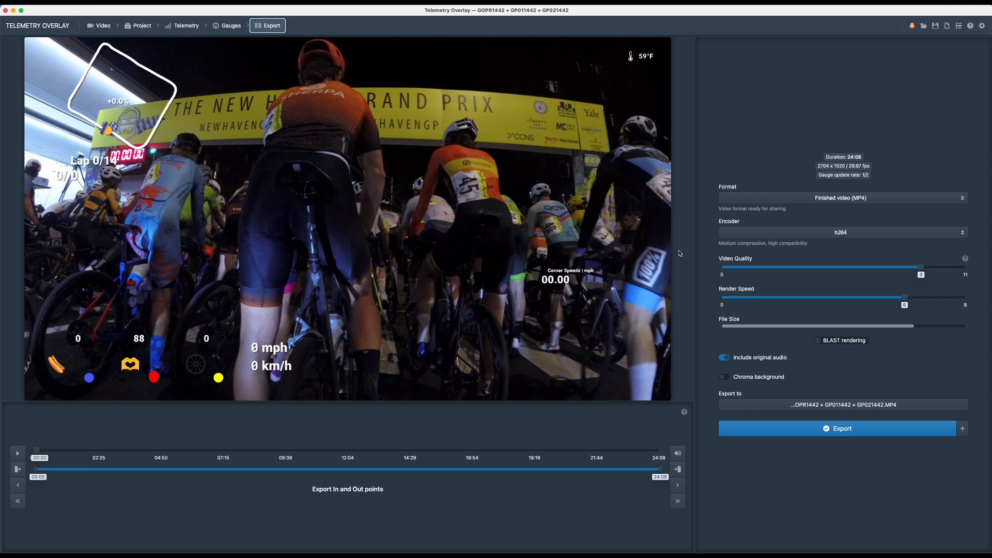
pyautogui.moveTo(905, 298); pyautogui.dragTo(962, 298)
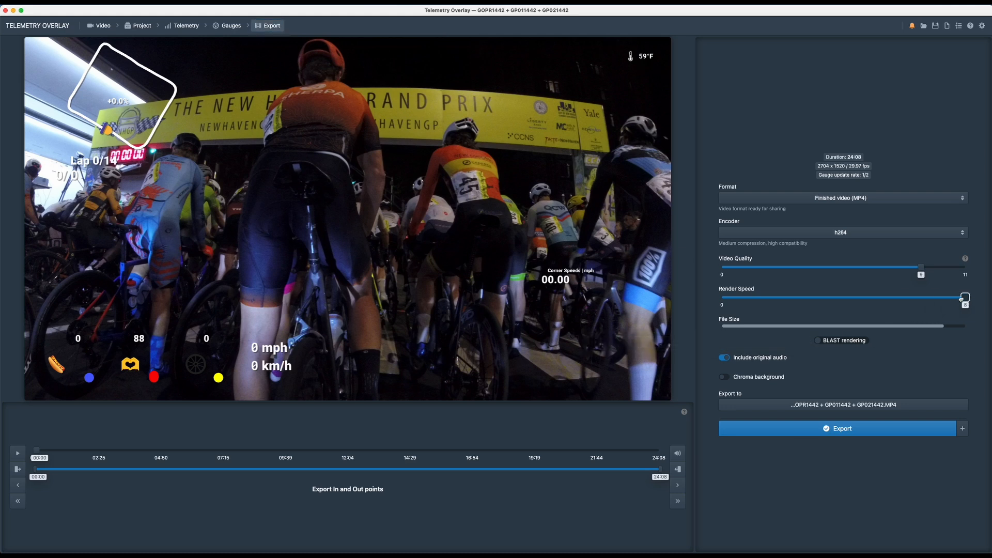
pyautogui.moveTo(920, 268); pyautogui.dragTo(964, 268)
# - Set the export destination to NewHavenGP.MP4 in the races/2023/New Haven/export folder
pyautogui.click(858, 406)
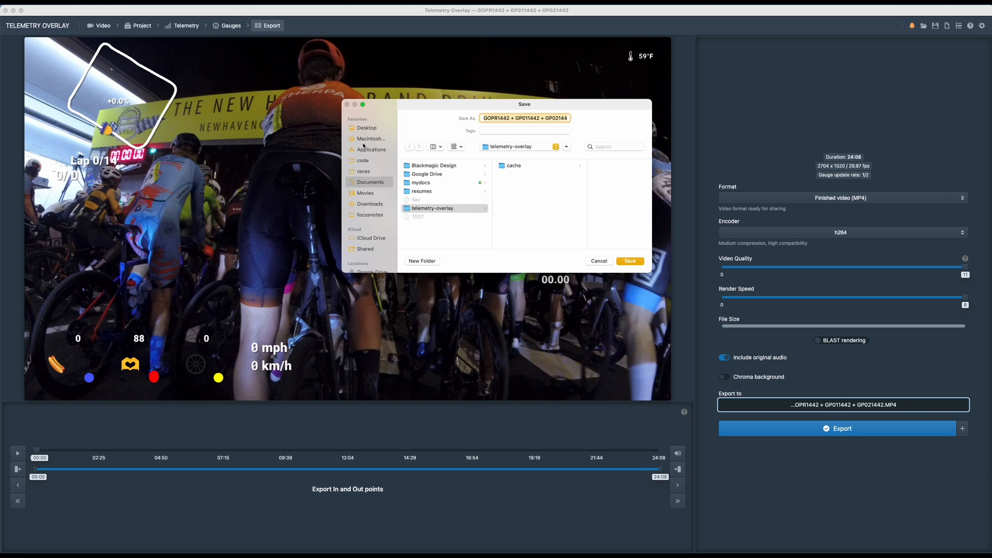
pyautogui.click(363, 172)
pyautogui.click(426, 166)
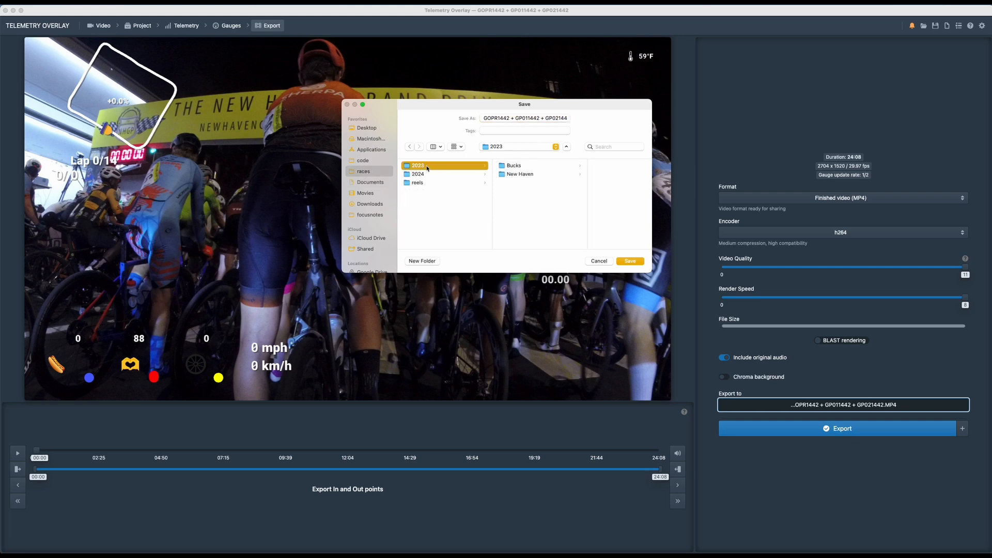
pyautogui.click(522, 176)
pyautogui.click(579, 175)
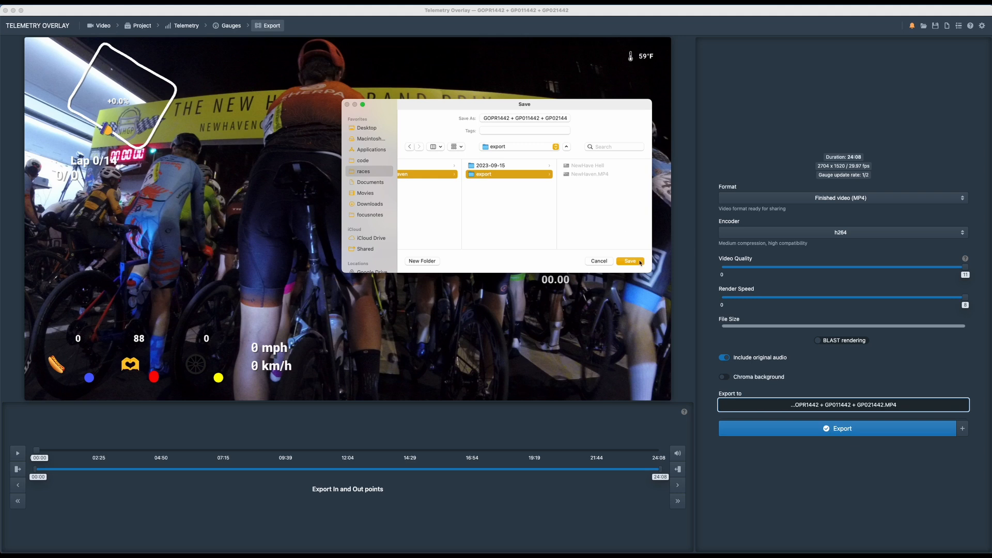
pyautogui.click(544, 119)
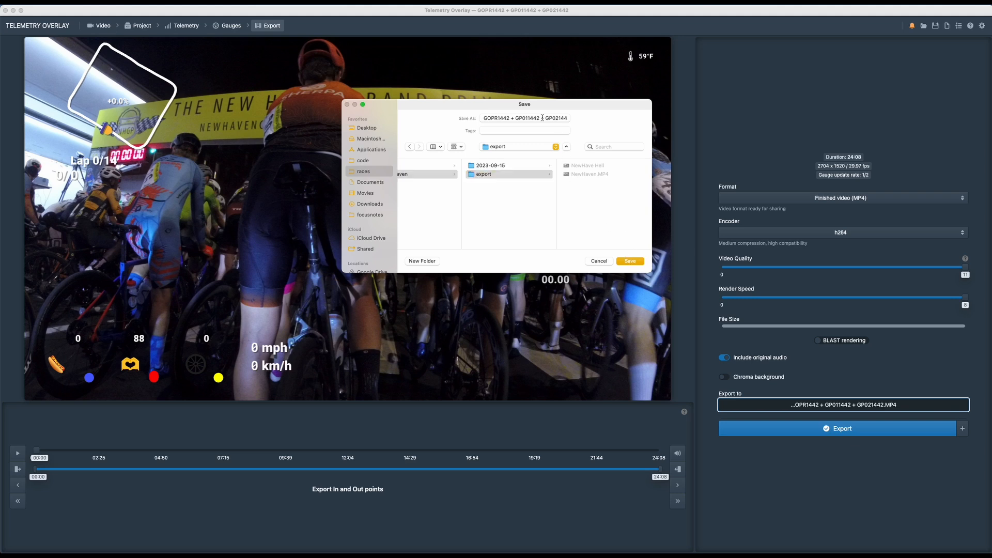
pyautogui.press('super+a')
pyautogui.press('BackSpace')
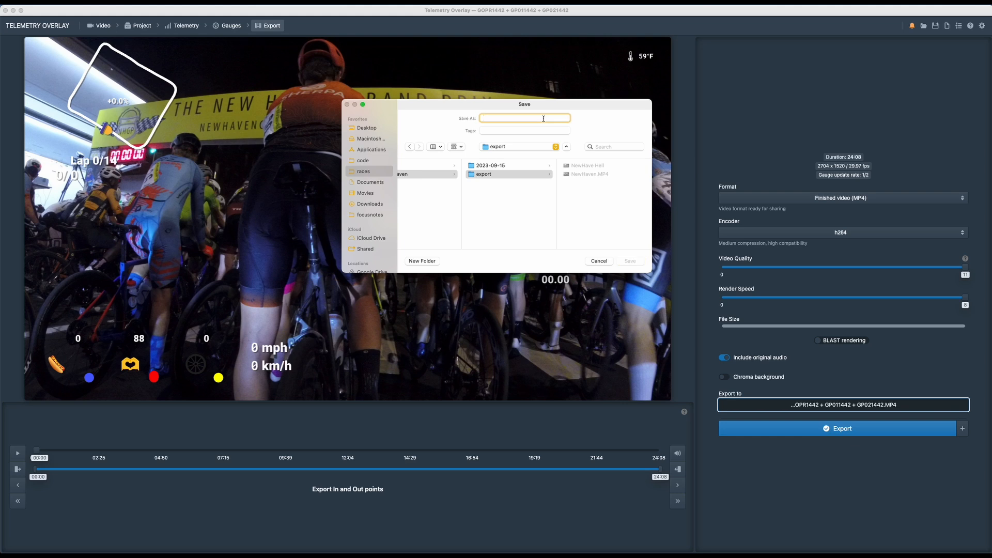
pyautogui.write('NewHavenGP')
pyautogui.click(630, 262)
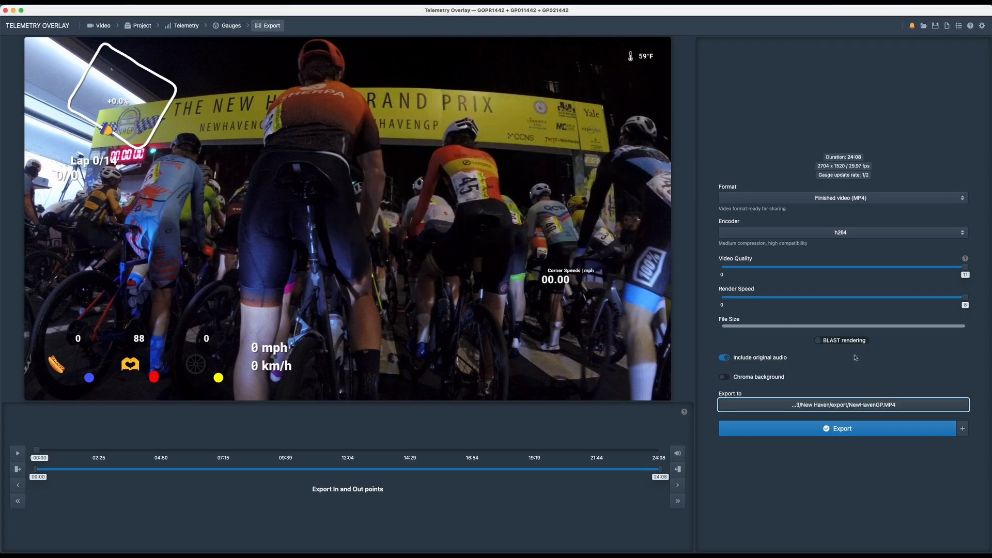
# - Export the overlay video and preview the resulting NewHavenGP.MP4 from its export folder
pyautogui.click(812, 431)
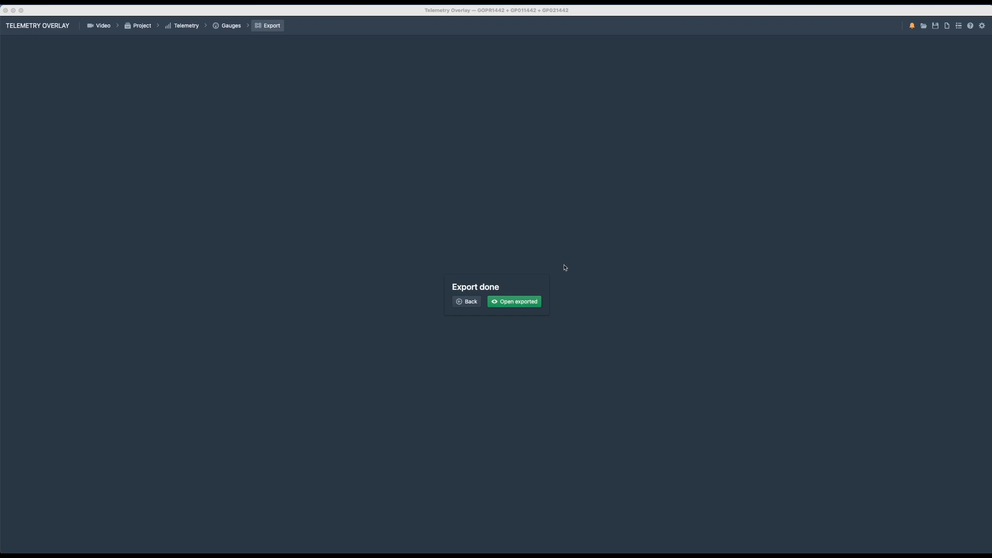
pyautogui.click(510, 302)
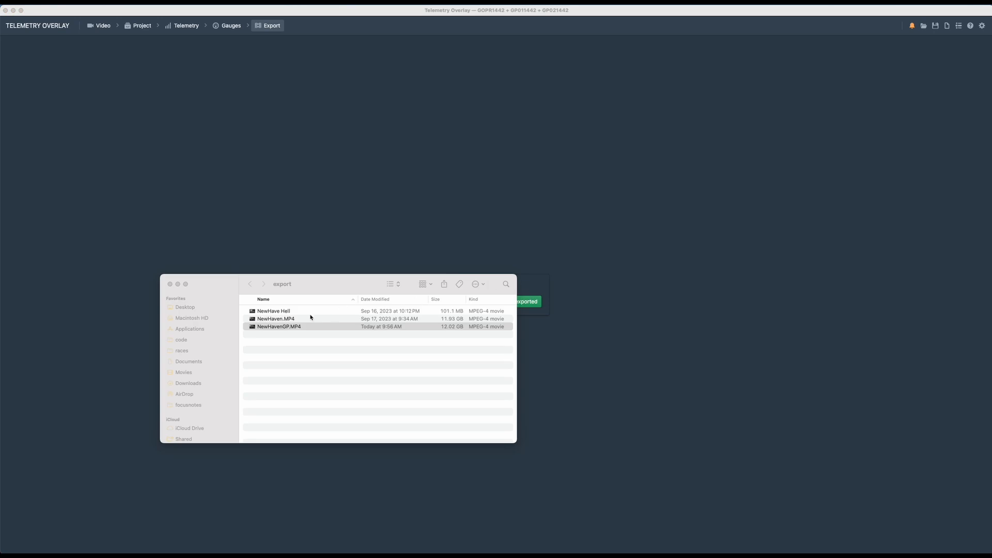
pyautogui.click(279, 327)
pyautogui.press('space')
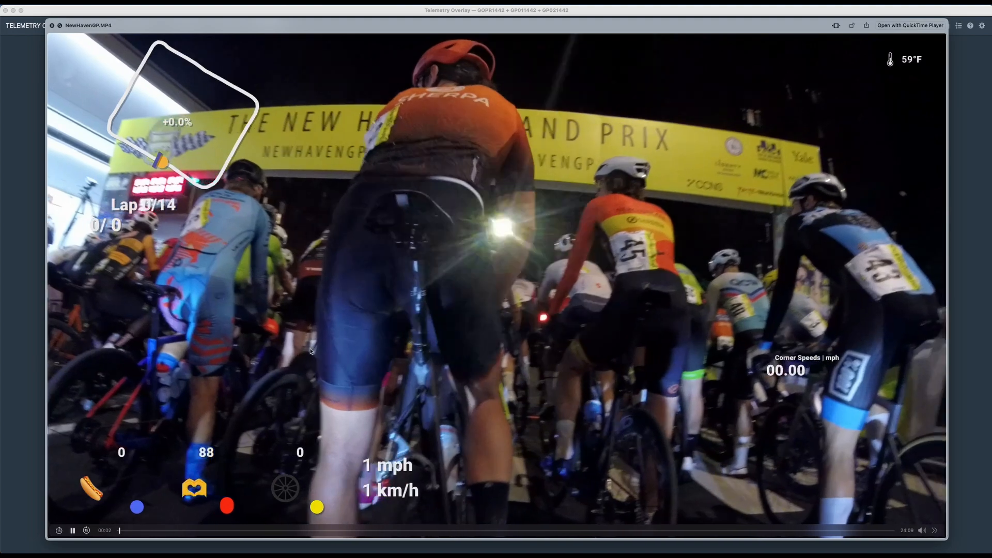
pyautogui.press('space')
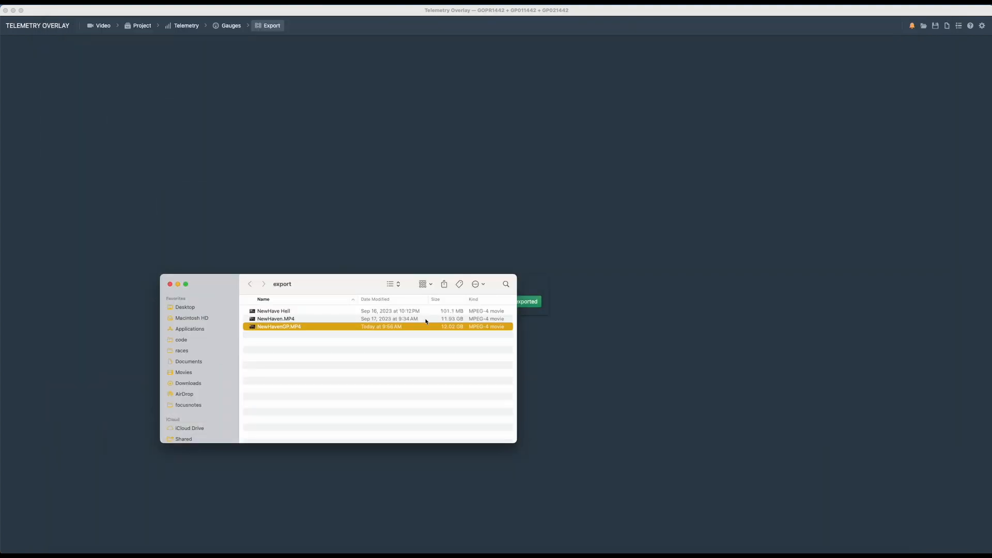
pyautogui.moveTo(319, 280); pyautogui.dragTo(781, 77)
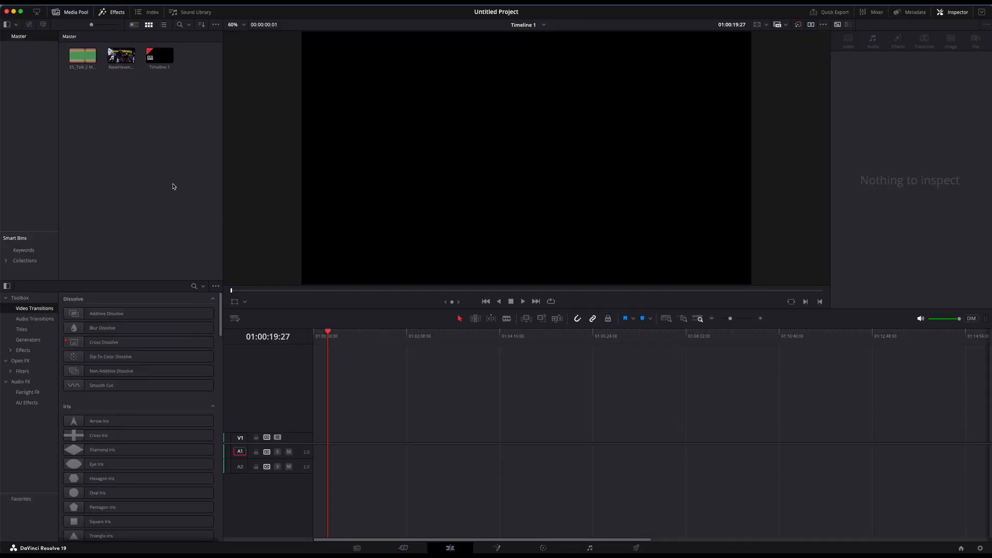
# - Import the youtube timeline from the timeline folder inside Movies/settings
pyautogui.press('super+i')
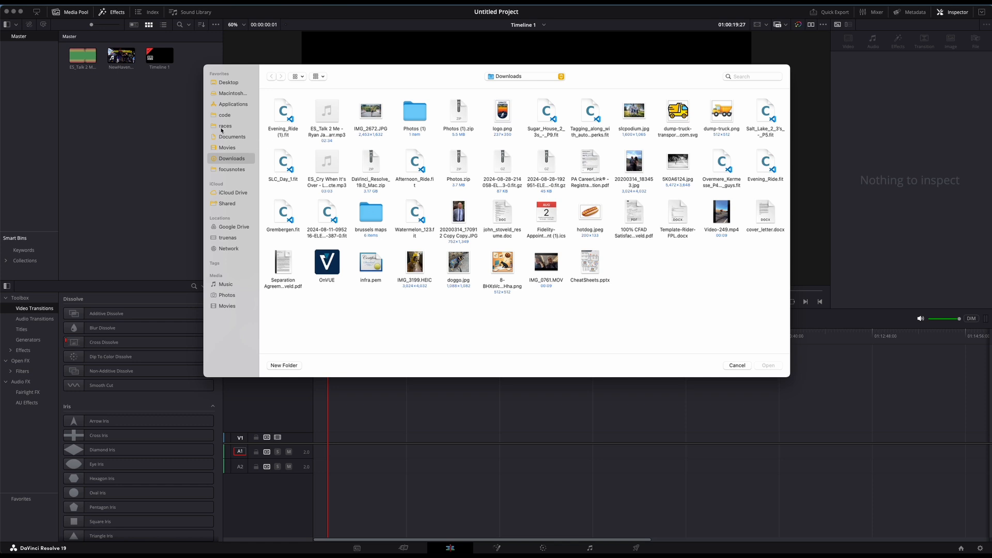
pyautogui.click(225, 126)
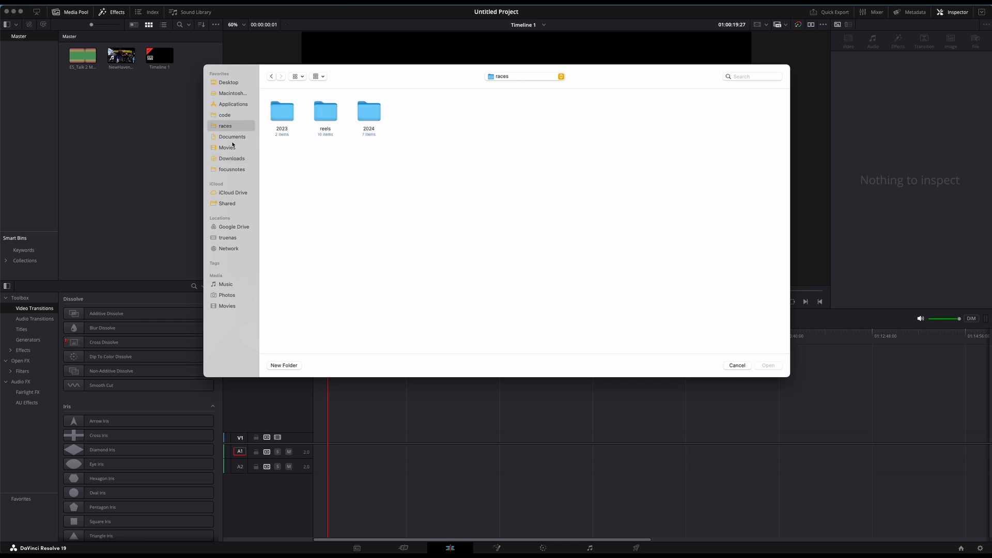
pyautogui.click(233, 148)
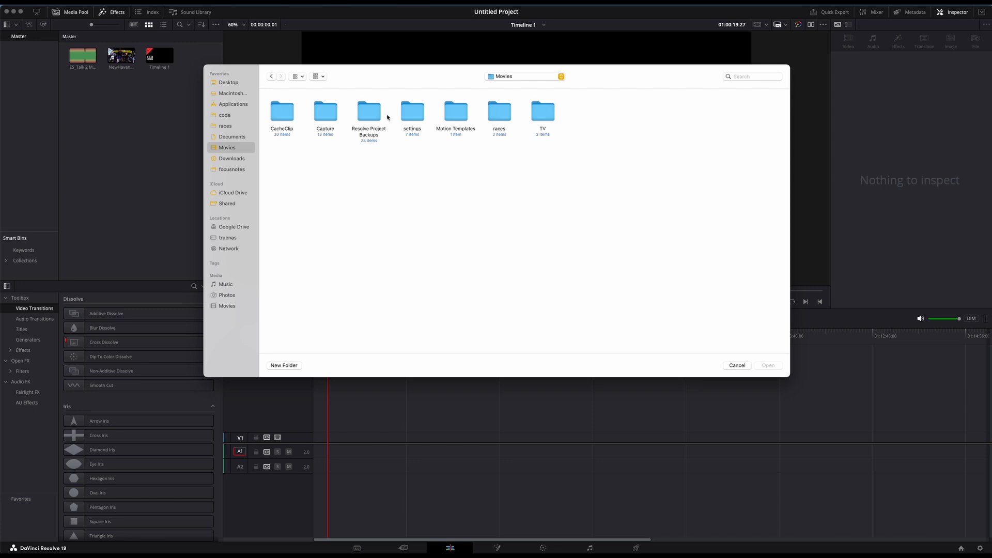
pyautogui.doubleClick(403, 115)
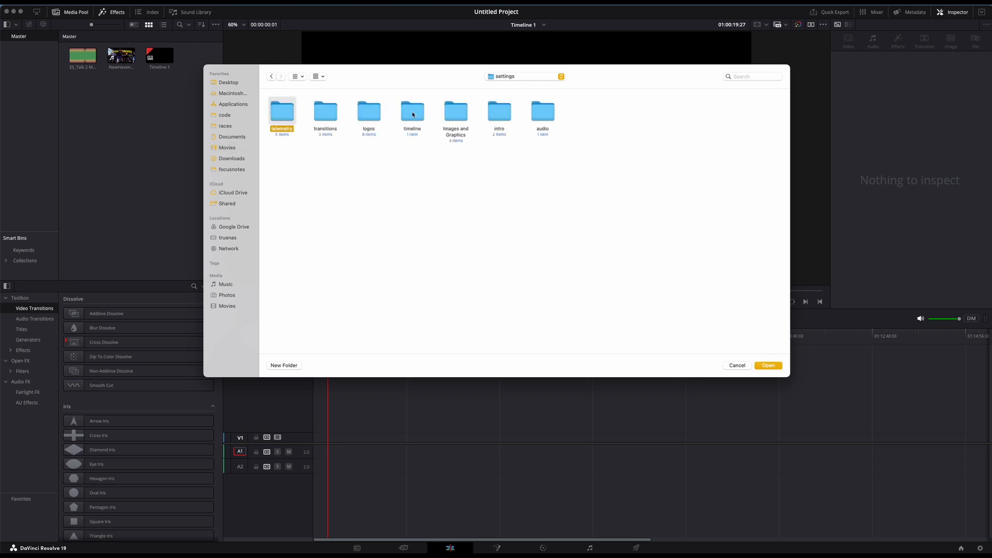
pyautogui.doubleClick(413, 114)
pyautogui.click(272, 115)
pyautogui.click(775, 366)
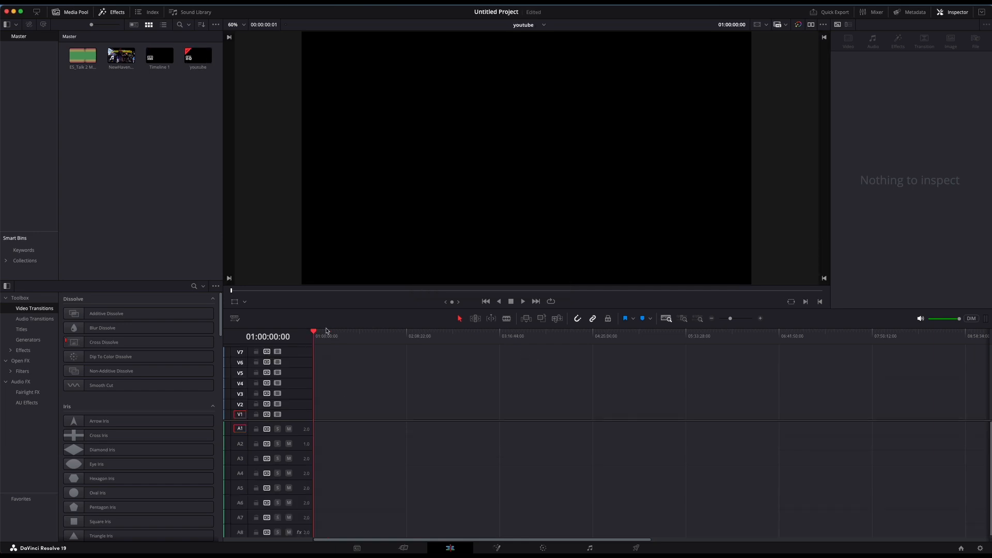
# - Enlarge the timeline area and review the audio track names and preset mixer levels on the Fairlight page
pyautogui.moveTo(369, 329); pyautogui.dragTo(369, 247)
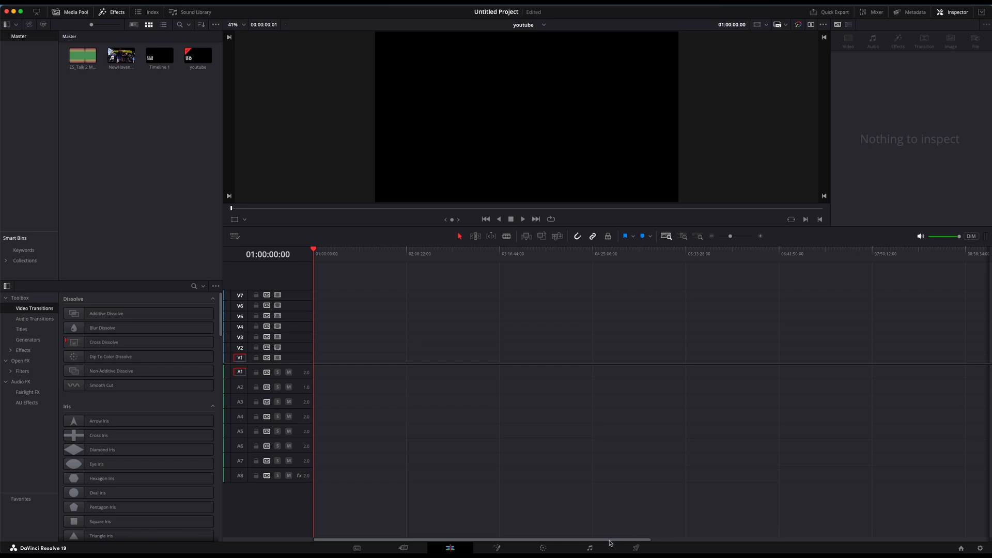
pyautogui.click(599, 547)
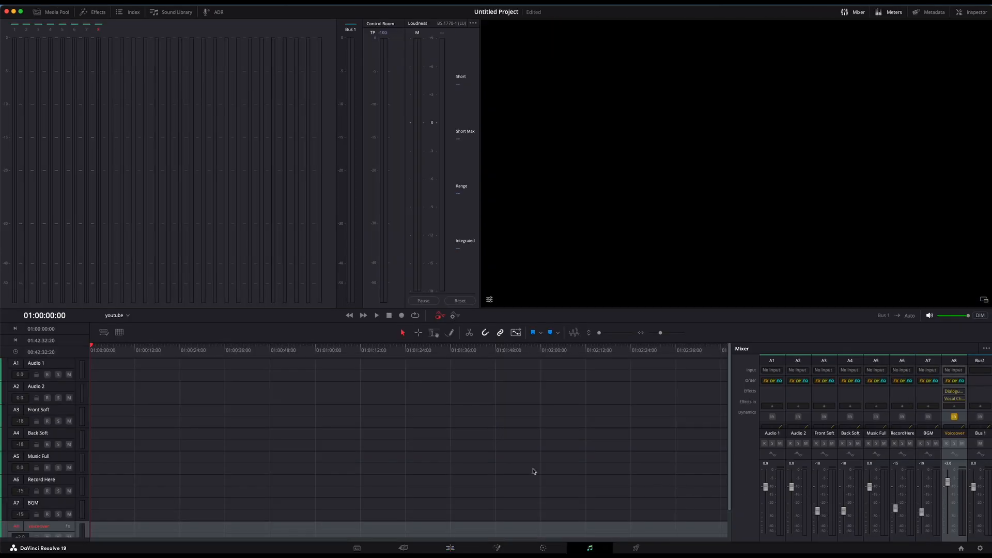
pyautogui.click(452, 549)
# - Place NewHavenGP.MP4 on V3 and A3 and the ES_Talk 2 Me music on A7, both at the timeline start, and preview briefly
pyautogui.moveTo(121, 55); pyautogui.dragTo(315, 336)
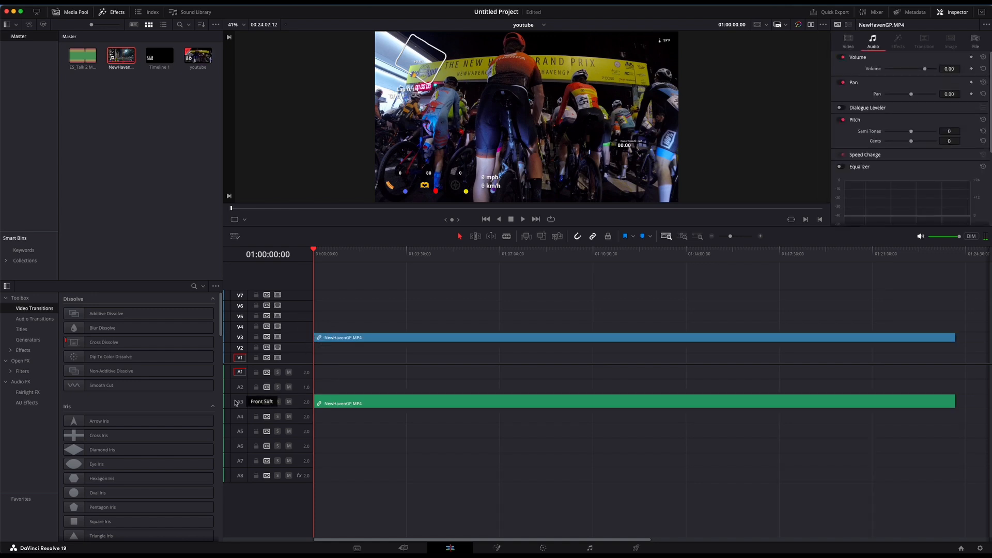
pyautogui.moveTo(83, 56); pyautogui.dragTo(312, 464)
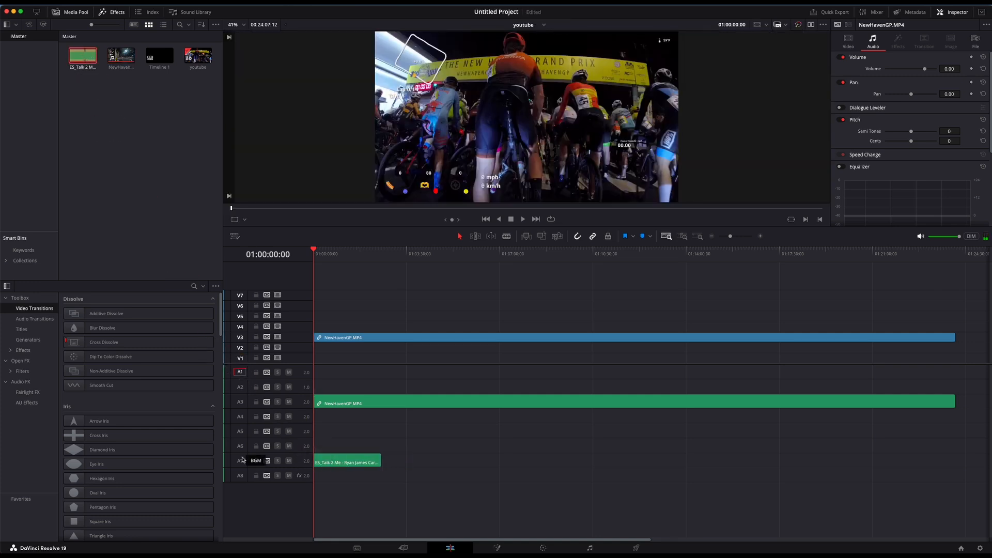
pyautogui.press('space')
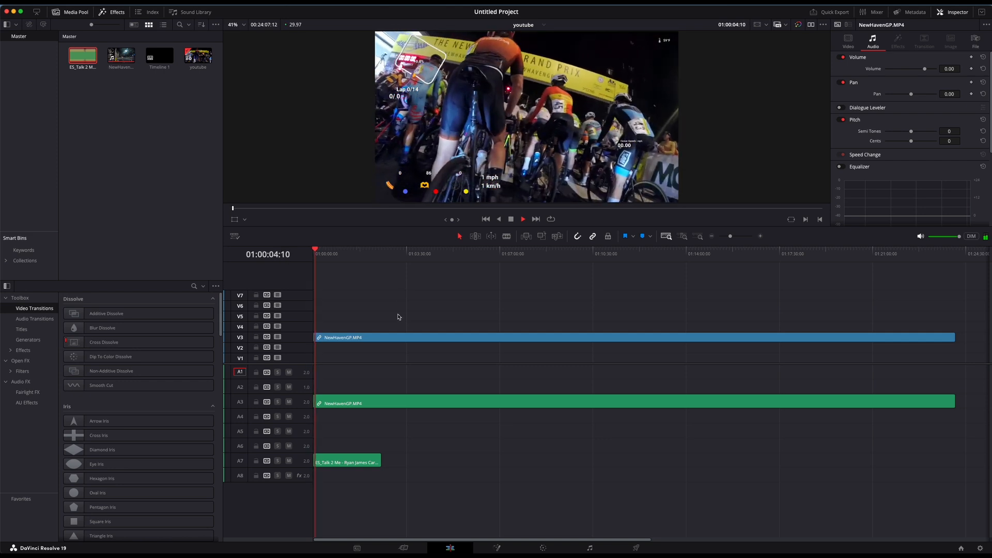
pyautogui.press('space')
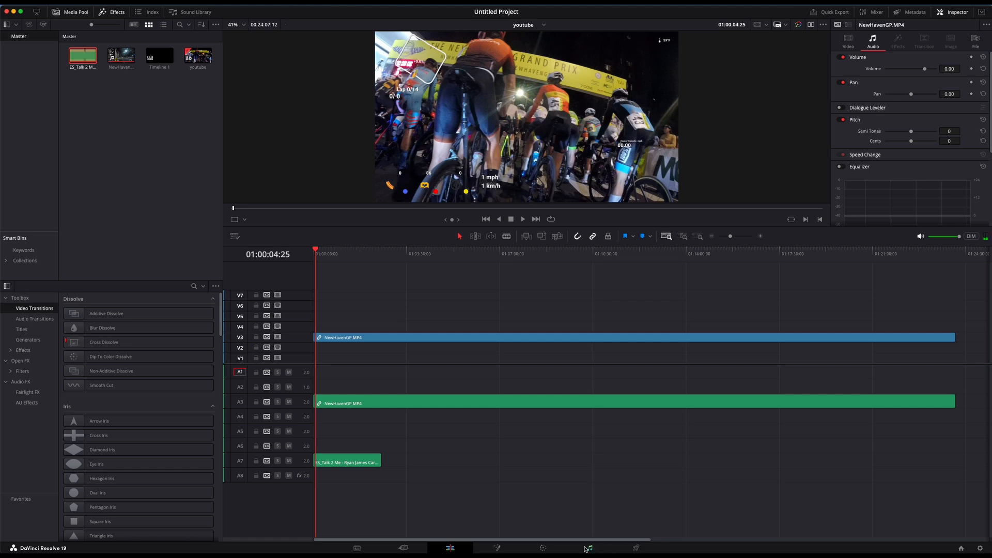
# - On the Fairlight page, patch audio input 1 of the Scarlett 2i2 USB to both channels of the Record Here track
pyautogui.click(588, 548)
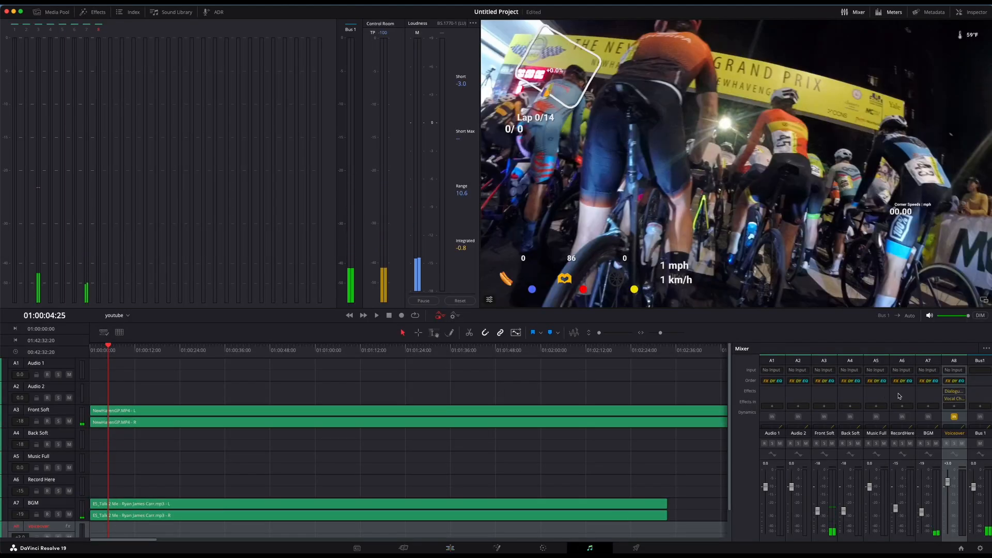
pyautogui.click(901, 371)
pyautogui.click(908, 388)
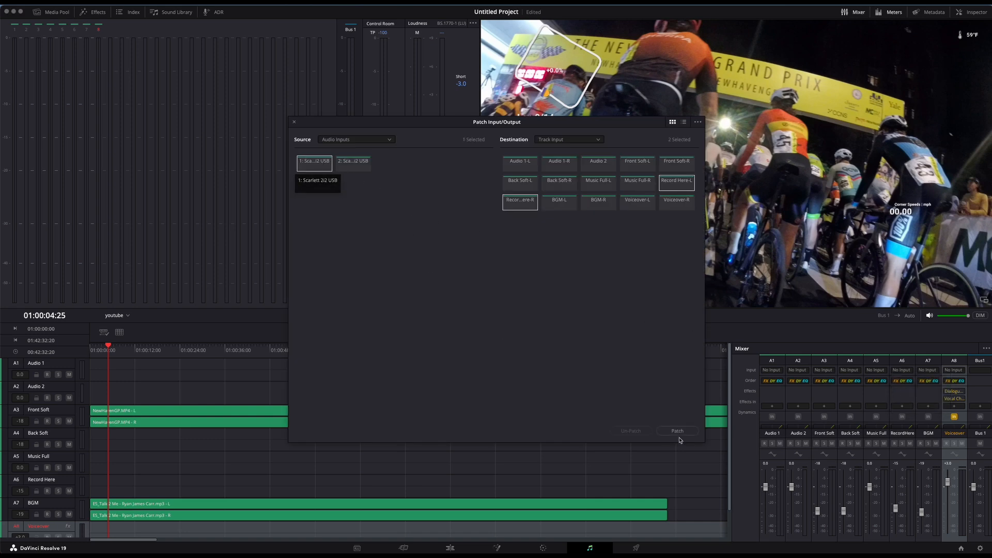
pyautogui.click(686, 436)
pyautogui.press('Escape')
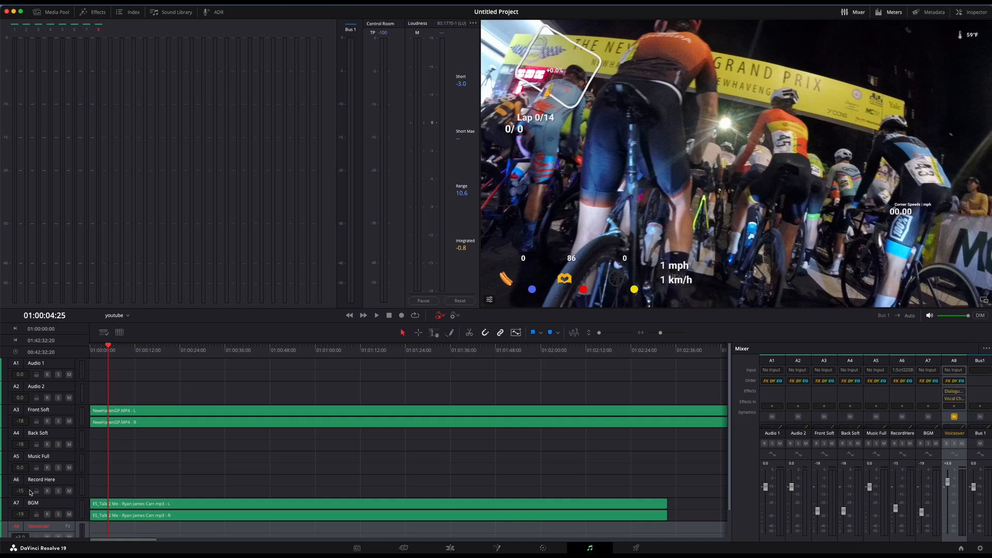
# - Arm the Record Here track and record a voice clip about 3 seconds long from 01:00:04:25
pyautogui.click(47, 491)
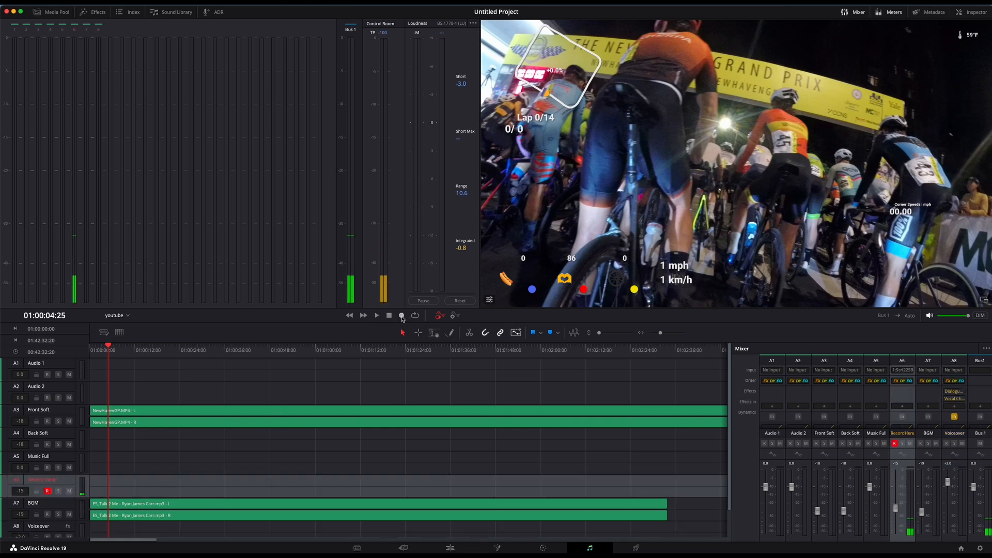
pyautogui.click(403, 316)
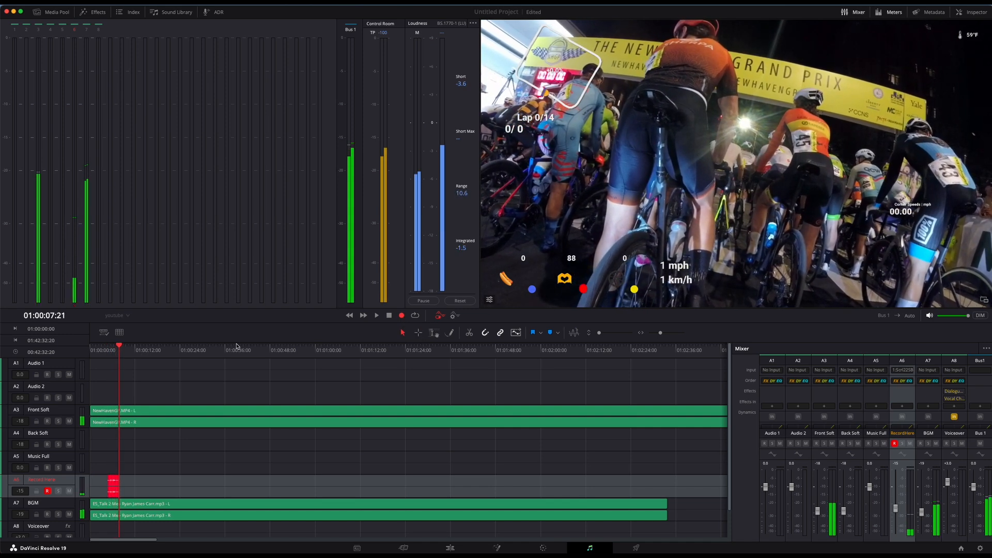
pyautogui.press('space')
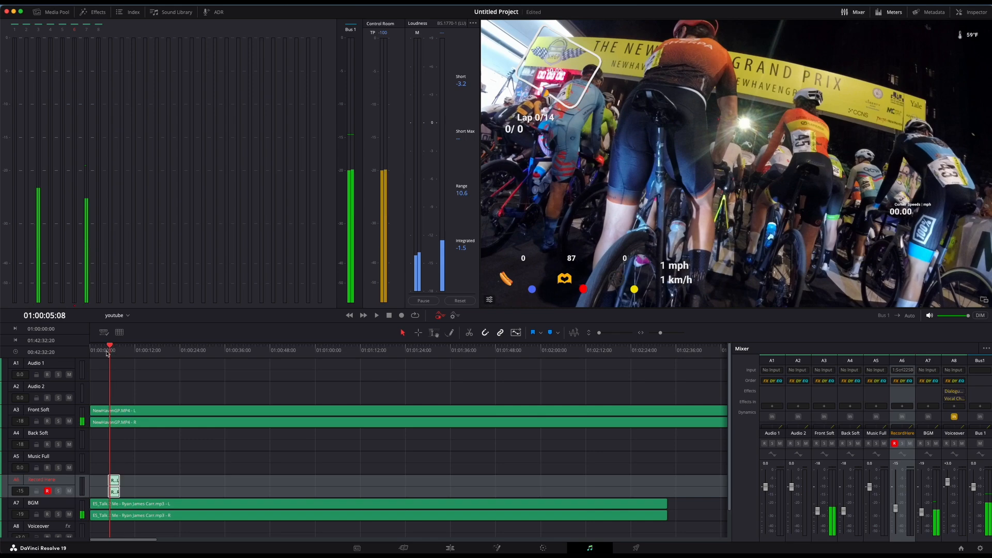
# - Play back the recorded voice clip together with the race audio and background music
pyautogui.press('Home')
pyautogui.press('space')
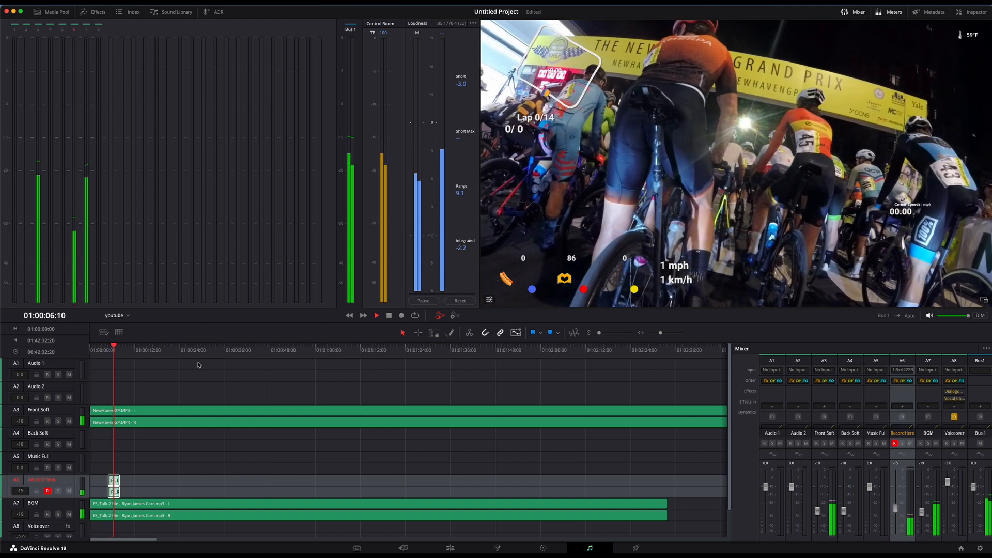
pyautogui.press('space')
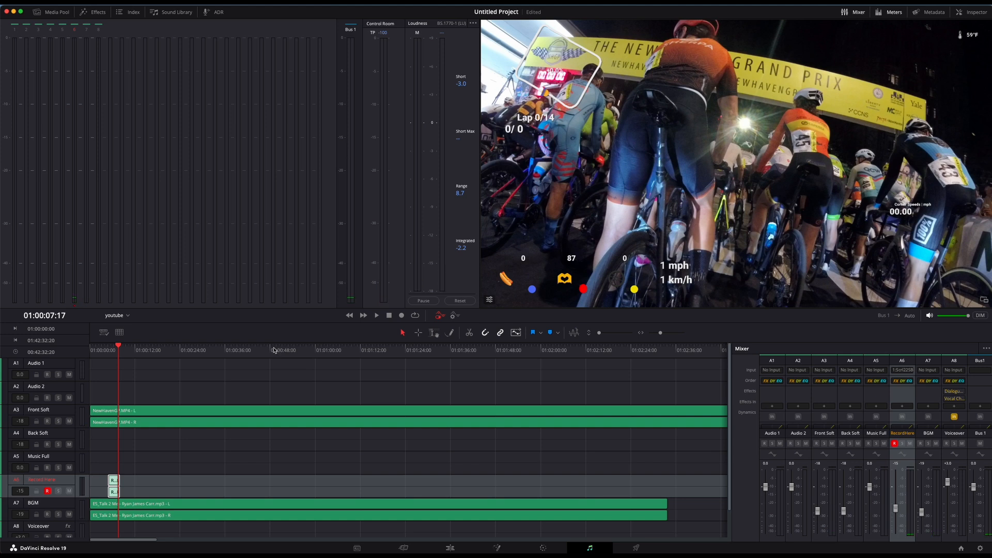
pyautogui.press('super+shift+5')
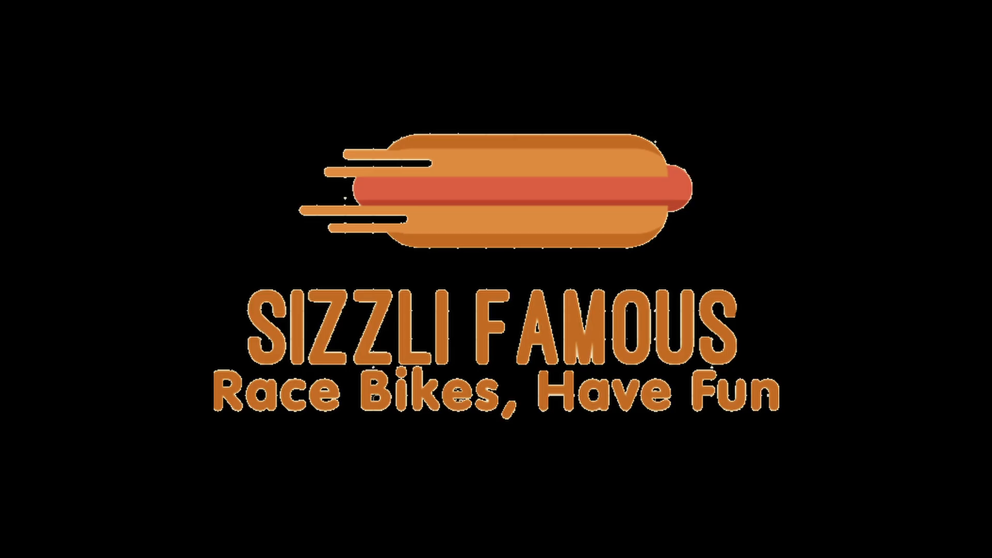